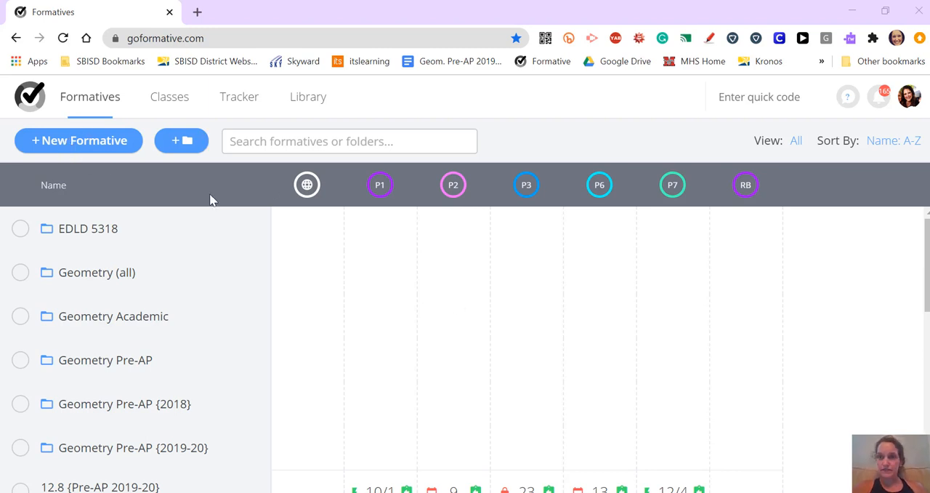
Create a new formative and title it "Practice Formative"
left_click(70, 145)
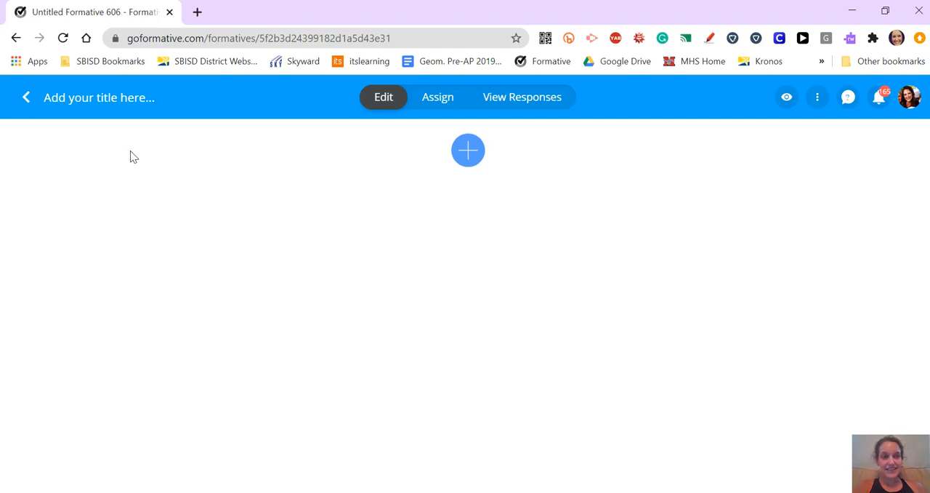
left_click(94, 96)
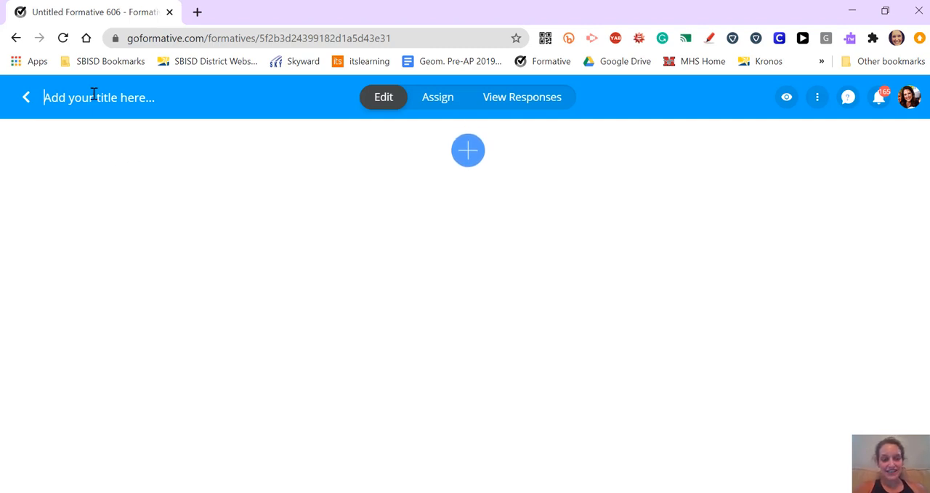
type("Practice Formative")
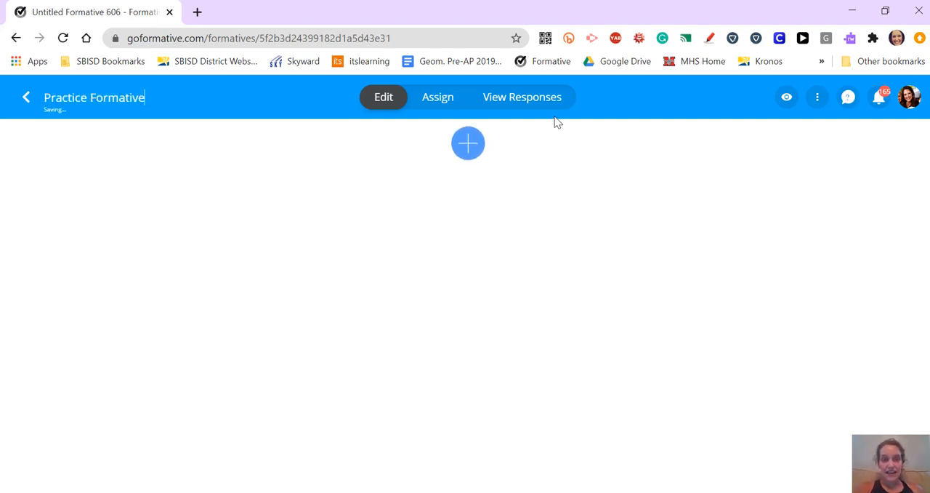
Add an Embed block containing the iframe code copied from the YouTube video "8.3: 45-45-90 Special Right Triangles"
left_click(467, 151)
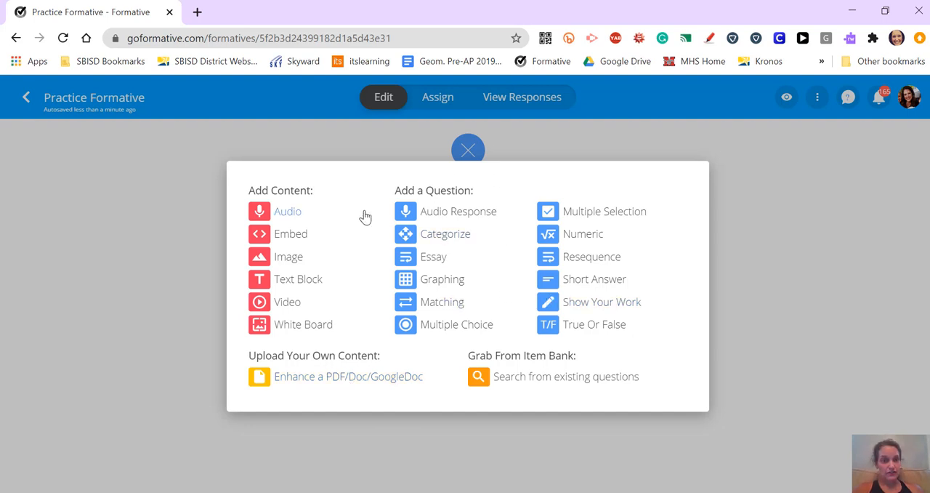
left_click(306, 242)
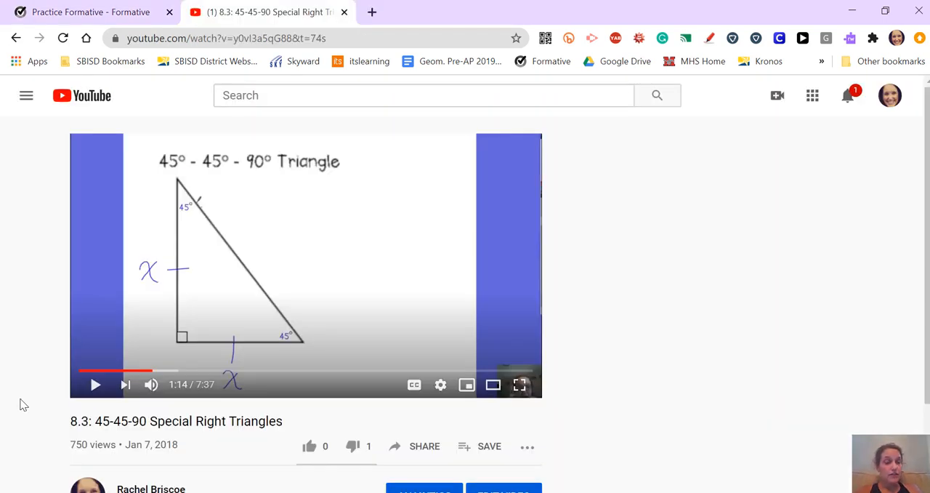
left_click(413, 446)
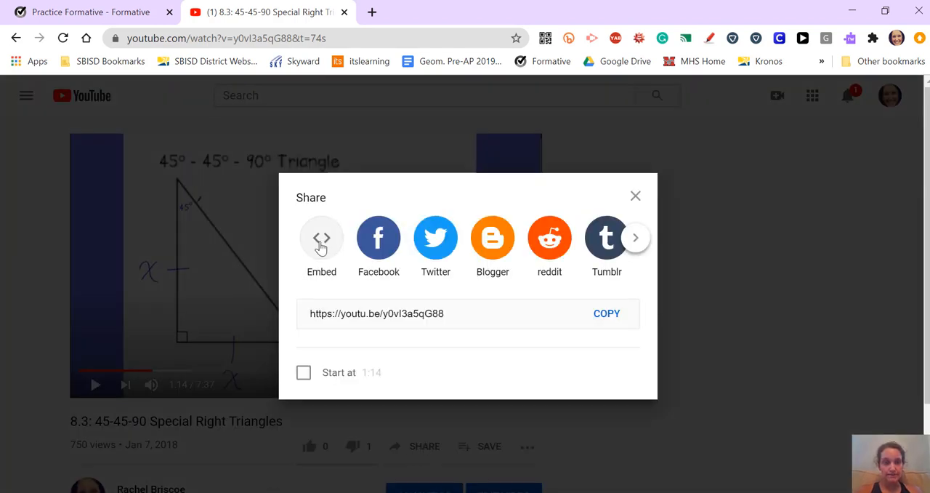
left_click(322, 245)
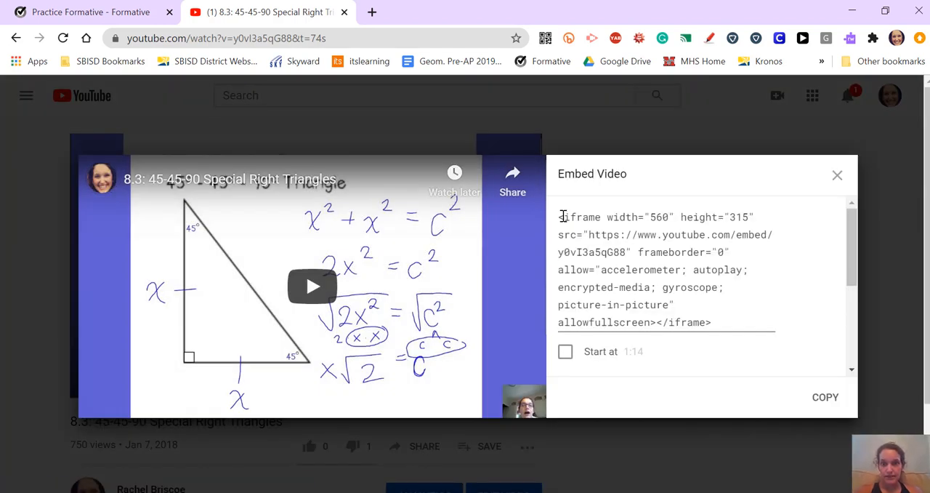
left_click_drag(558, 216, 712, 327)
key("ctrl+c")
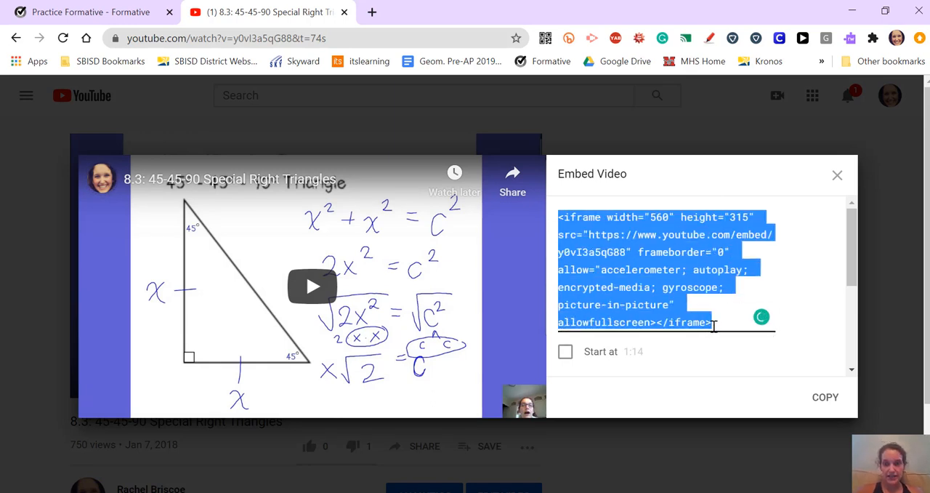
left_click(91, 12)
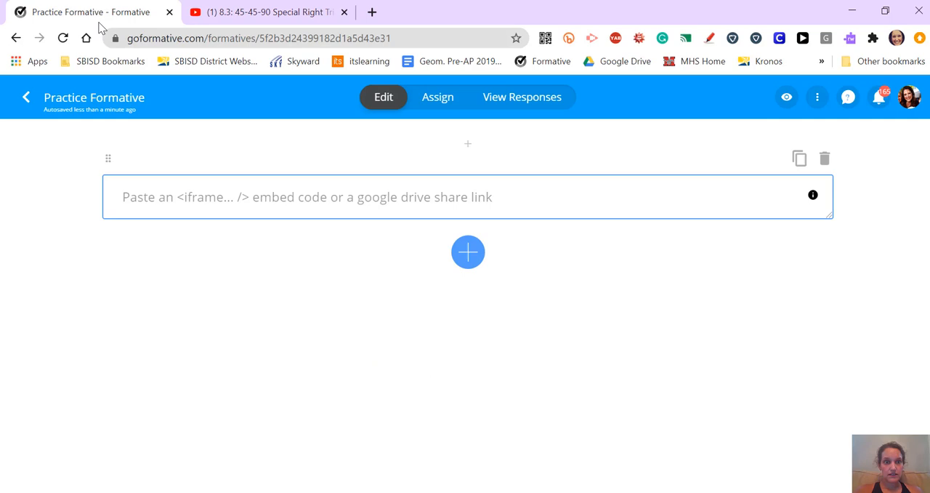
left_click(249, 197)
key("ctrl+v")
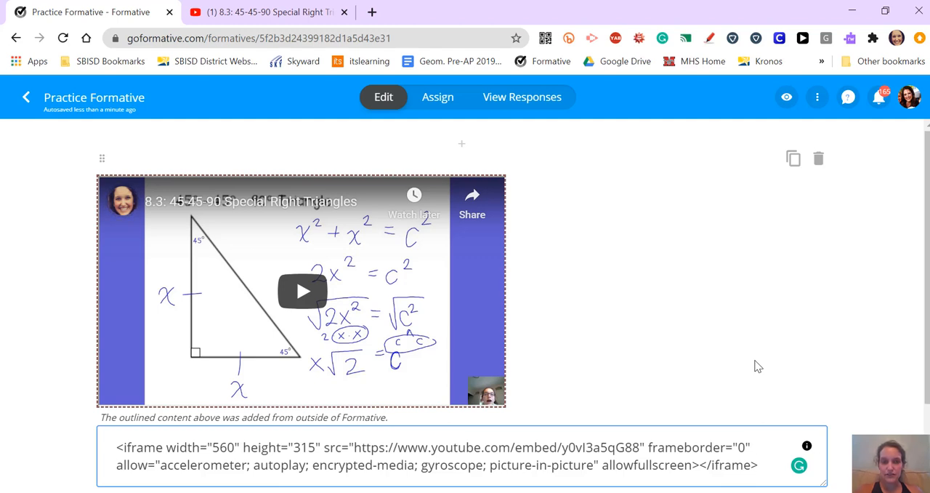
Add an Image block below the embedded video, upload "45-45-90 pink box" from the computer, and look over the picture
scroll(547, 263, "down", 1)
scroll(549, 263, "down", 1)
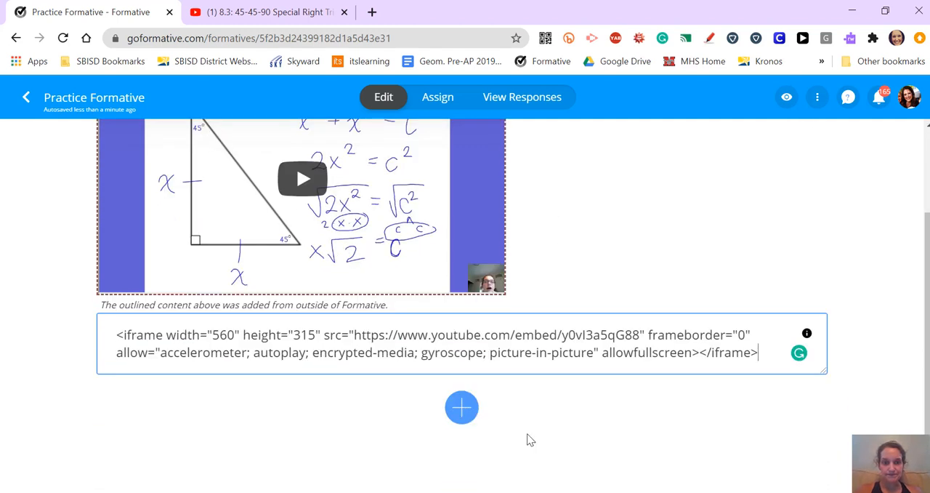
left_click(468, 417)
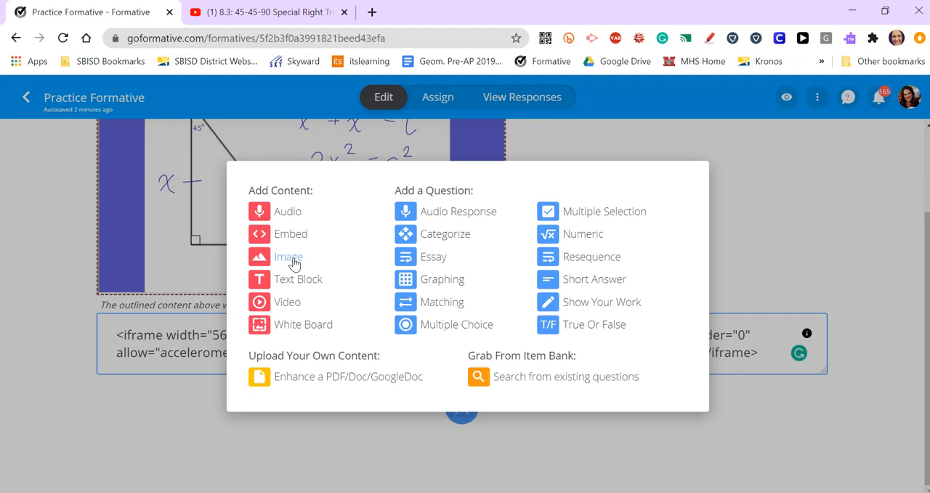
left_click(289, 257)
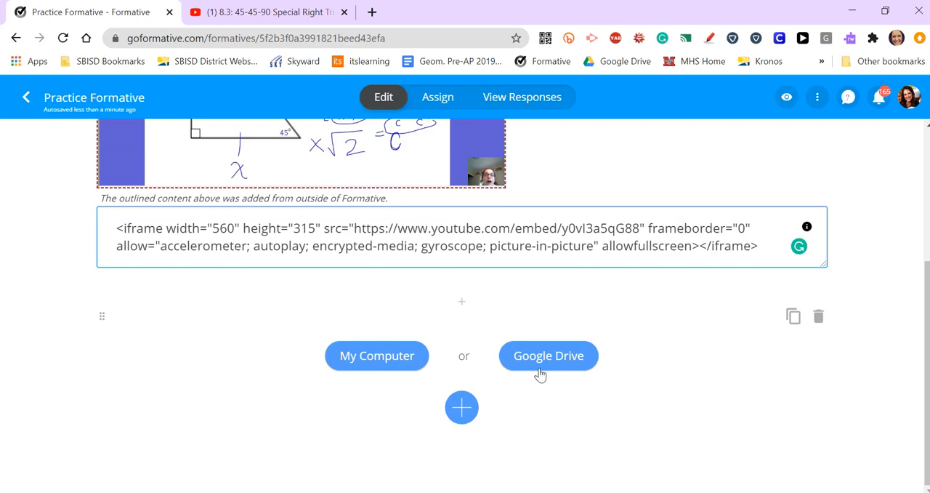
left_click(385, 360)
scroll(276, 193, "down", 5)
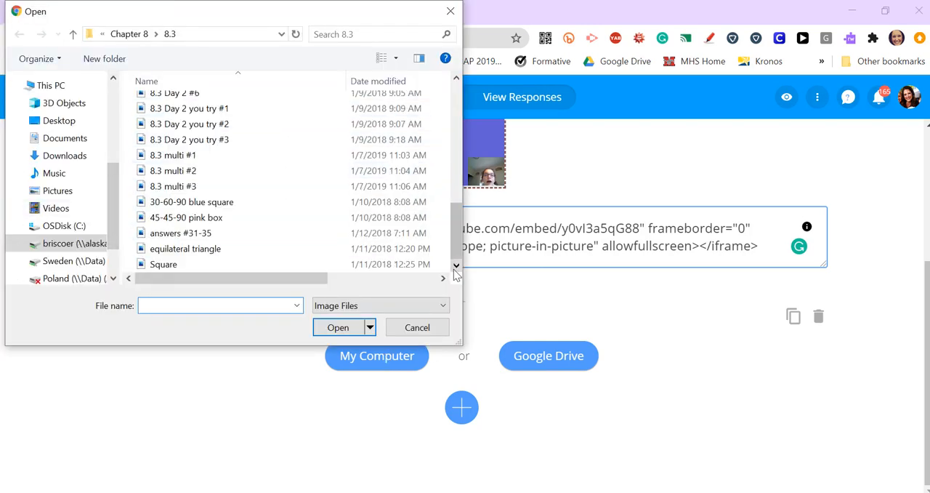
left_click(211, 218)
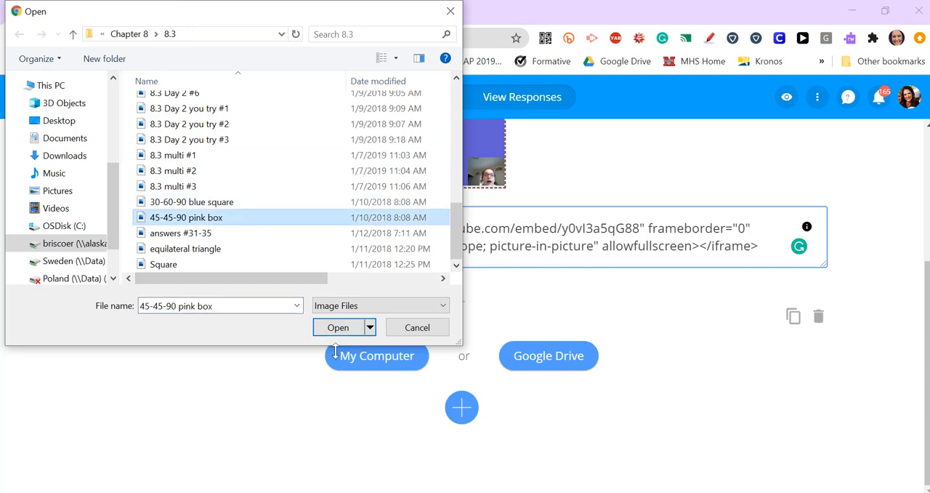
left_click(341, 328)
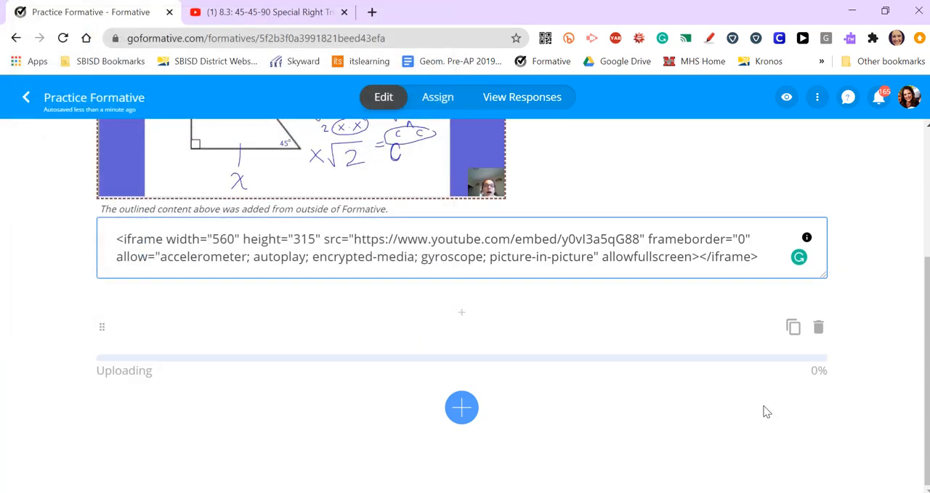
scroll(880, 377, "down", 3)
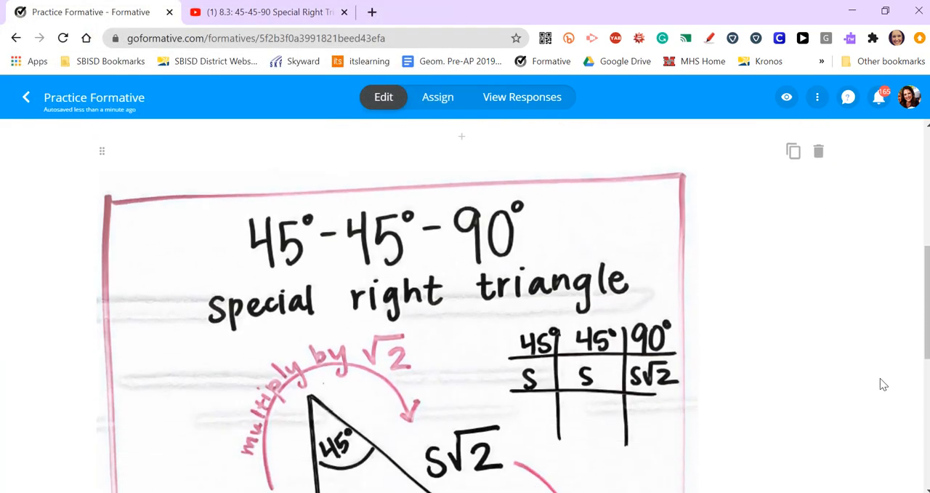
scroll(881, 378, "down", 3)
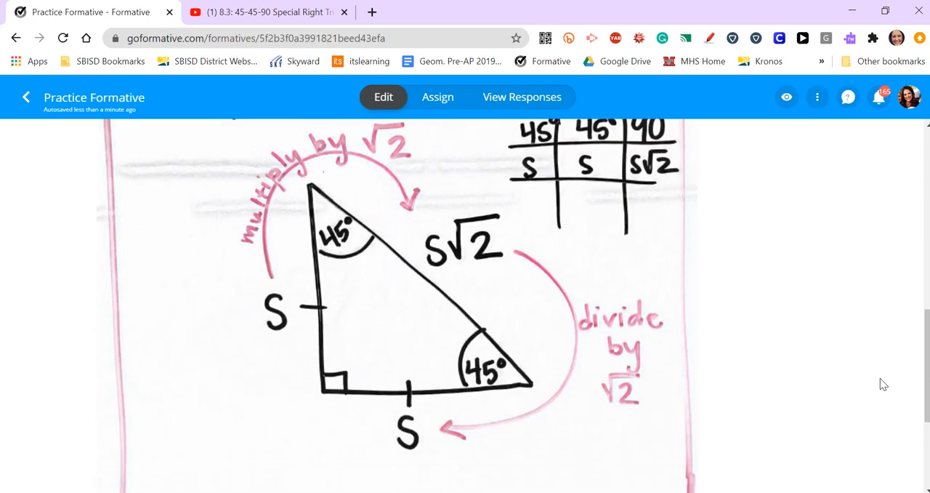
scroll(880, 378, "down", 2)
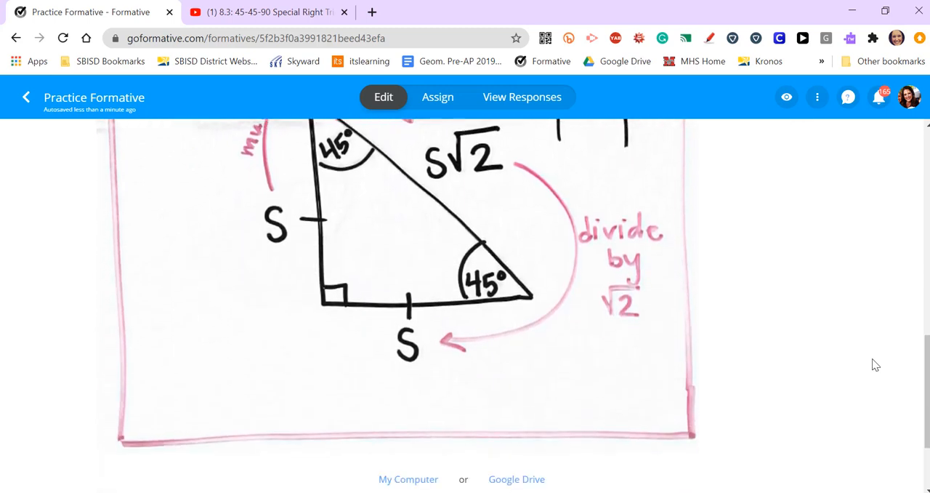
scroll(766, 312, "up", 5)
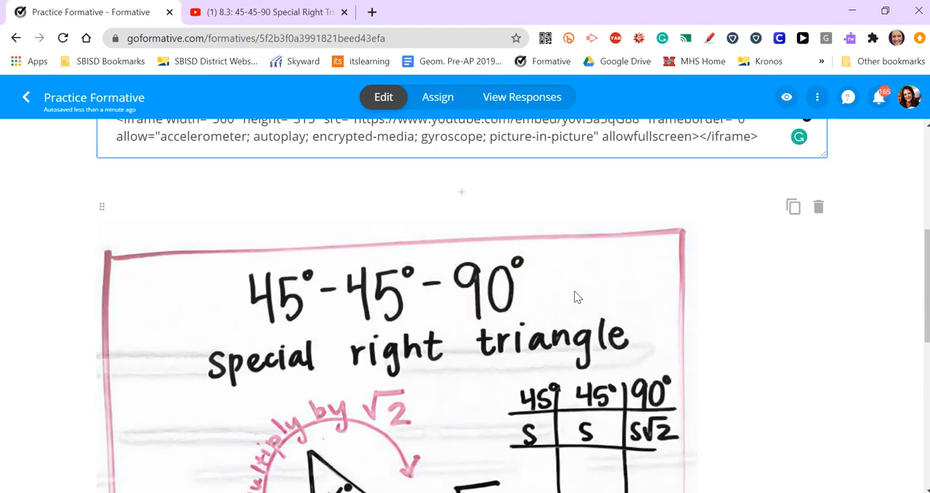
Add a Numeric question below the triangle image with the text "Find x."
scroll(574, 297, "down", 2)
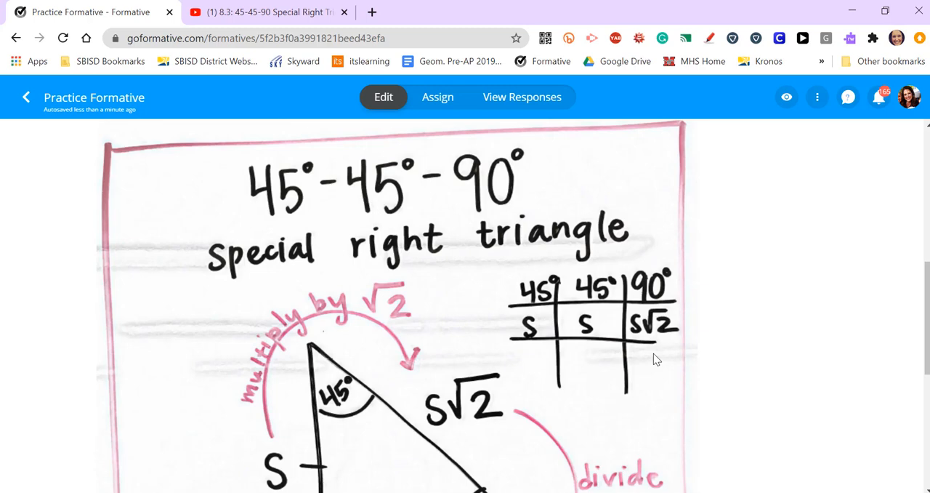
scroll(653, 357, "down", 3)
scroll(653, 353, "down", 5)
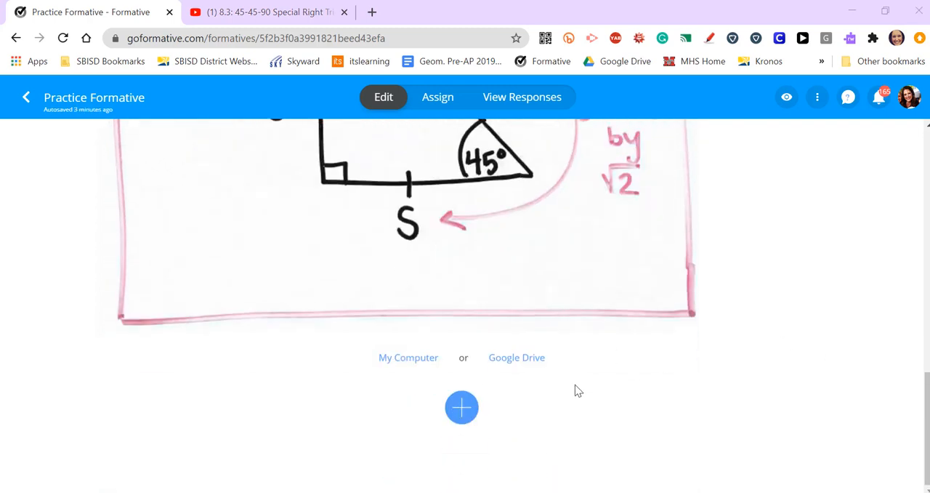
left_click(465, 415)
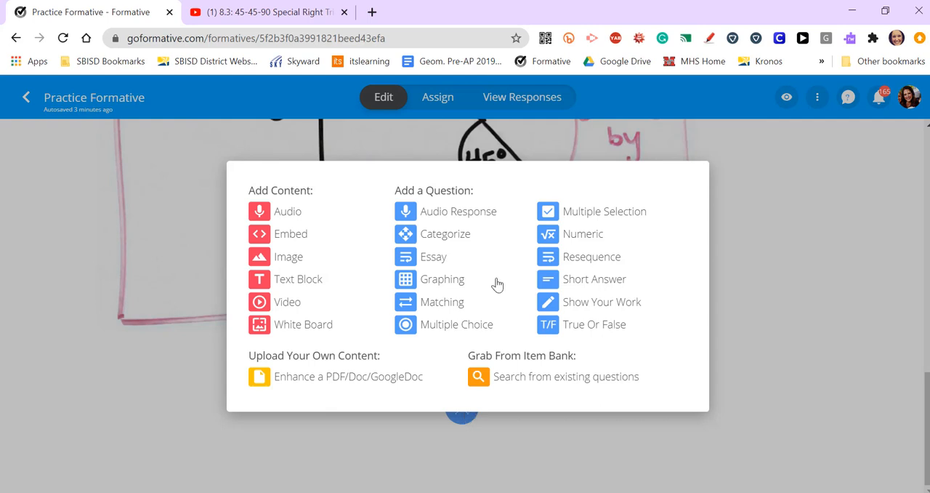
left_click(584, 234)
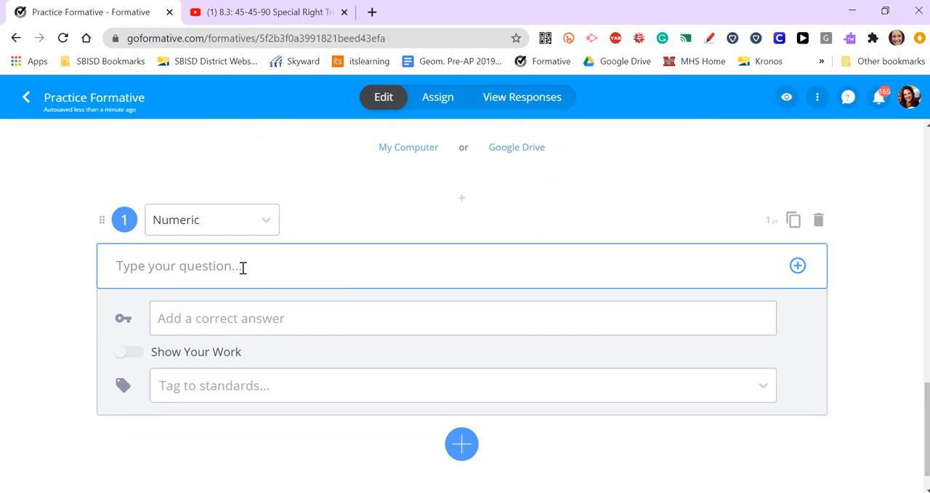
type("F")
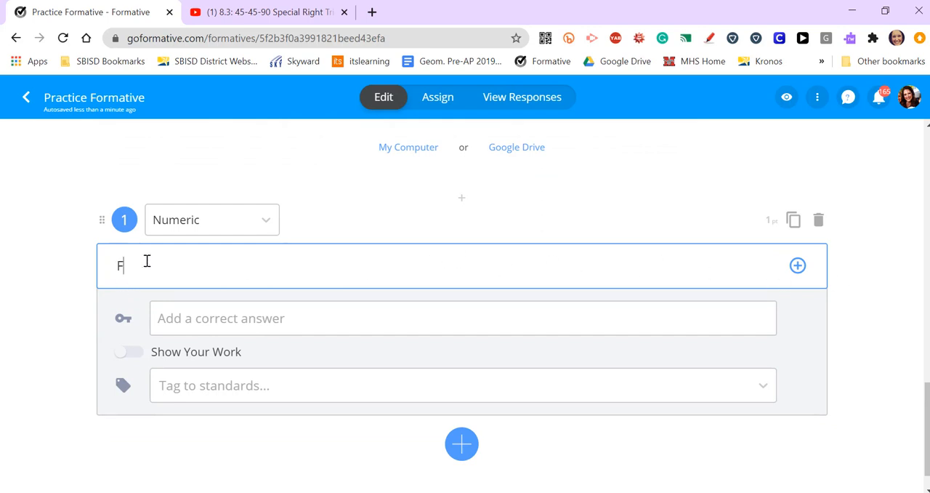
type("ind x.")
Insert the image "8.3 #1" from the computer into the text of the "Find x." question
left_click(797, 267)
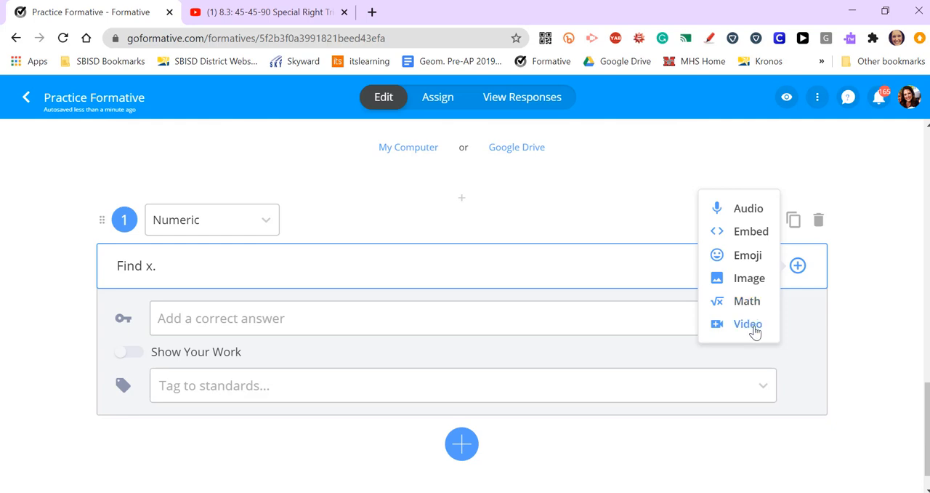
left_click(737, 284)
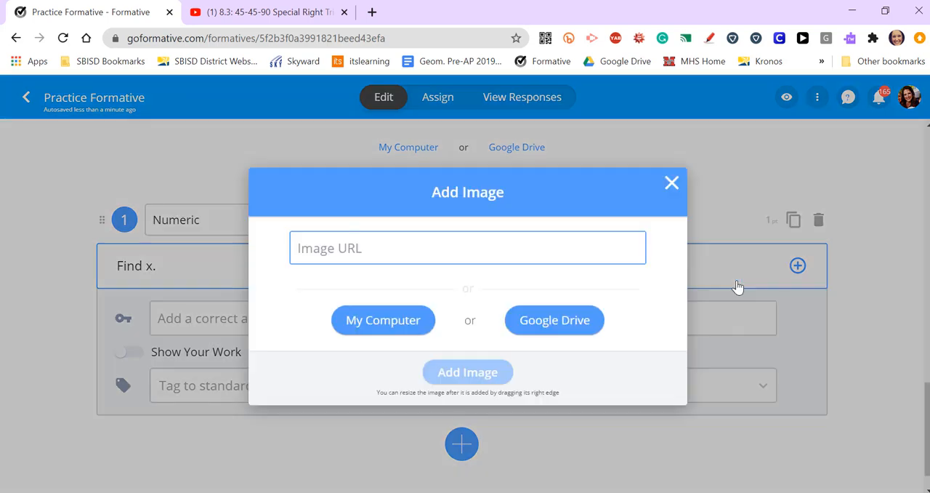
left_click(400, 324)
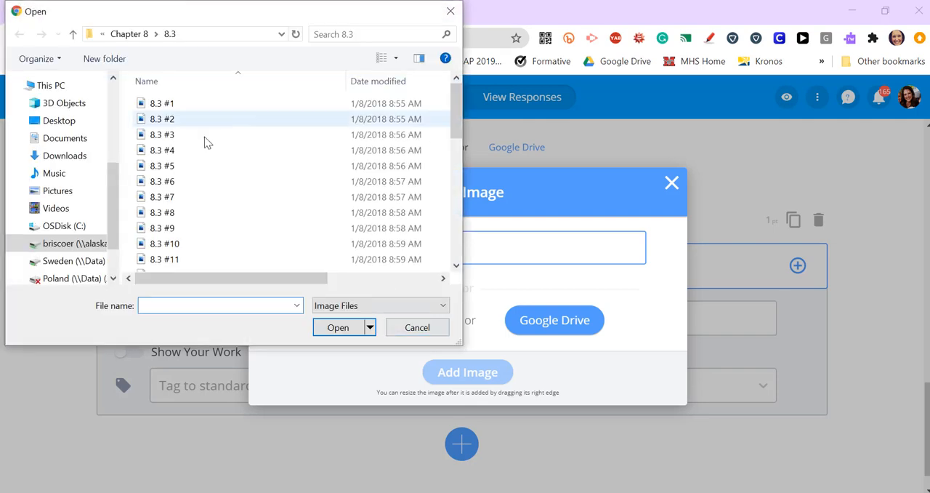
left_click(187, 102)
left_click(340, 328)
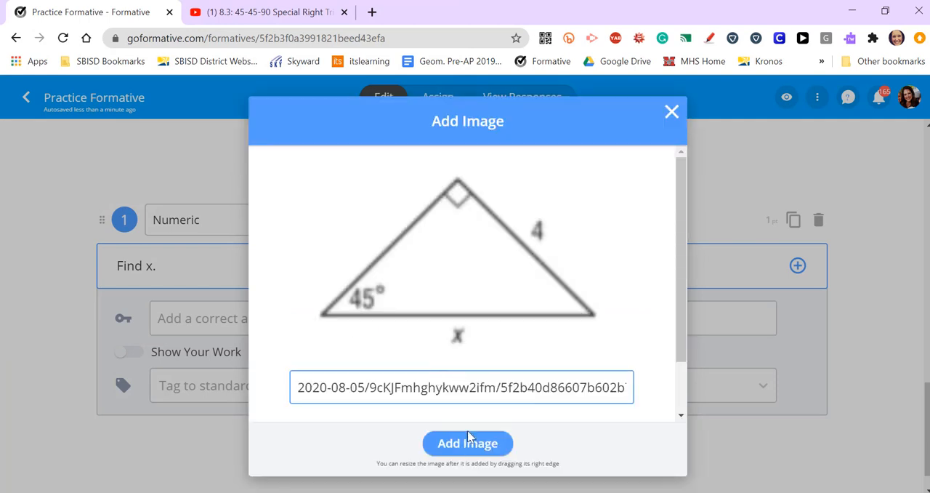
left_click(467, 443)
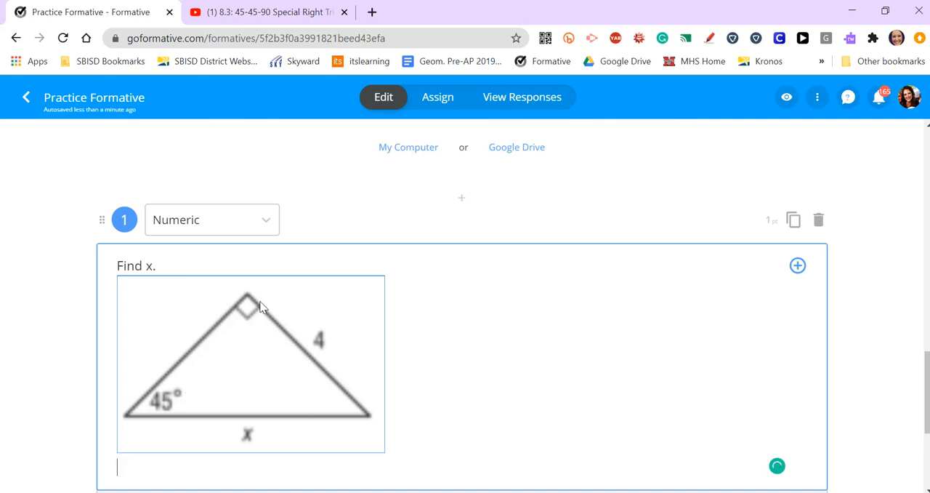
left_click(476, 432)
Enter 4√2 as a correct answer for the numeric question, using the math keypad for the square root
scroll(506, 291, "down", 2)
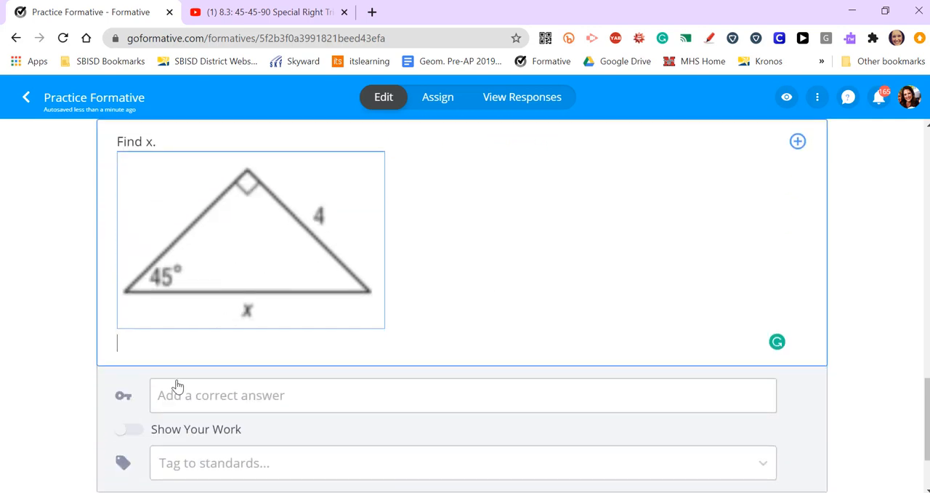
left_click(193, 404)
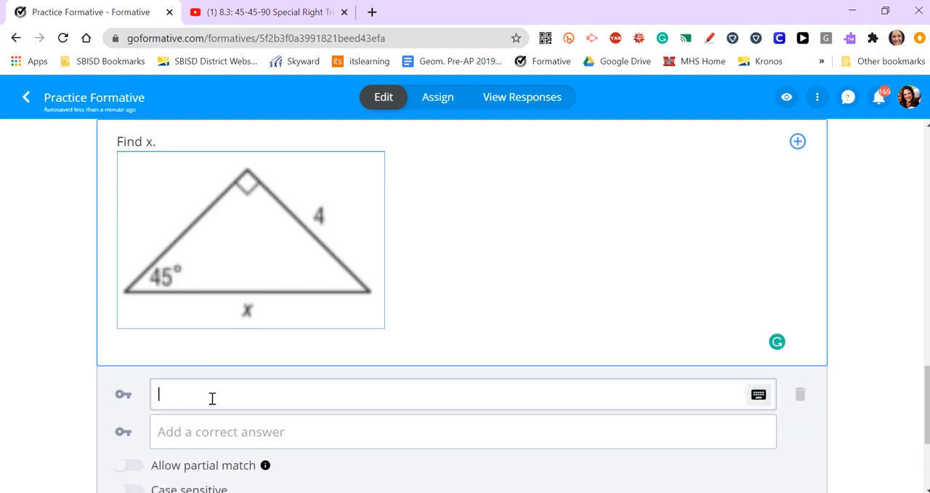
type("4")
left_click(758, 395)
left_click(737, 427)
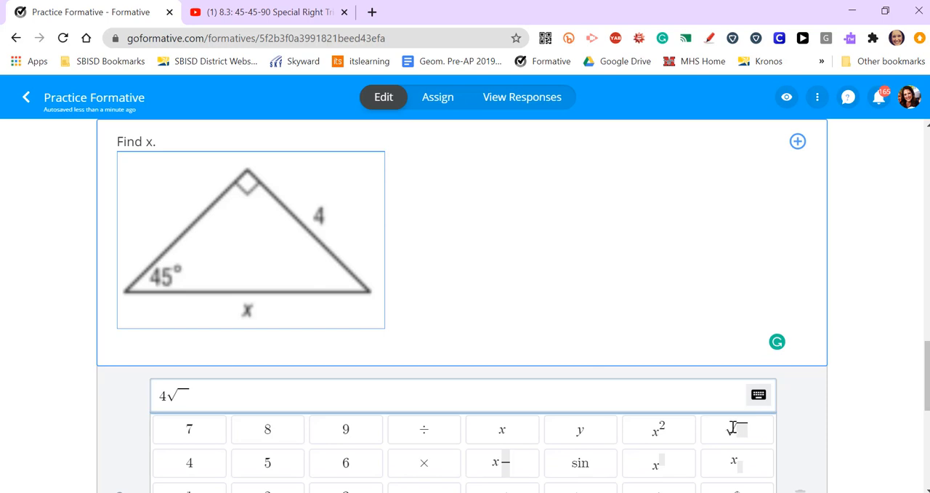
type("2")
left_click(760, 397)
scroll(407, 381, "down", 1)
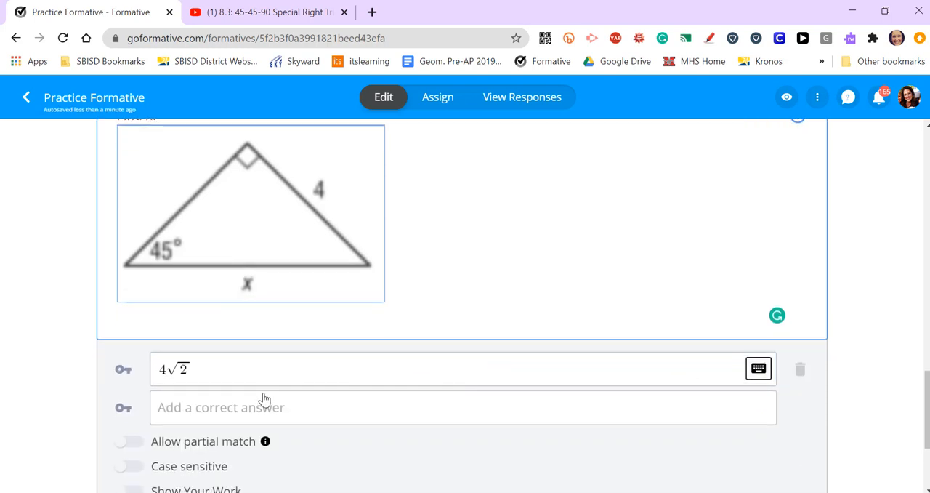
Add x = 4√2 as a second correct answer for the numeric question, using the math keypad for the square root
left_click(267, 411)
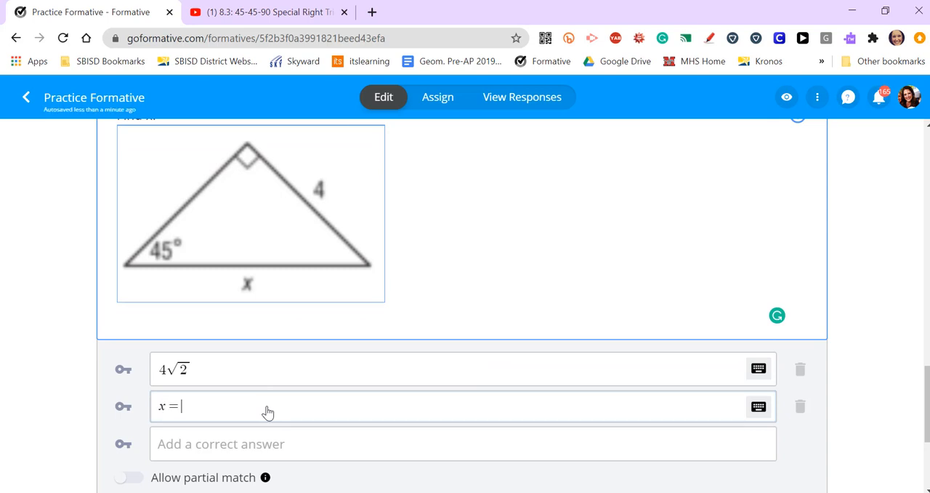
type("4")
left_click(763, 412)
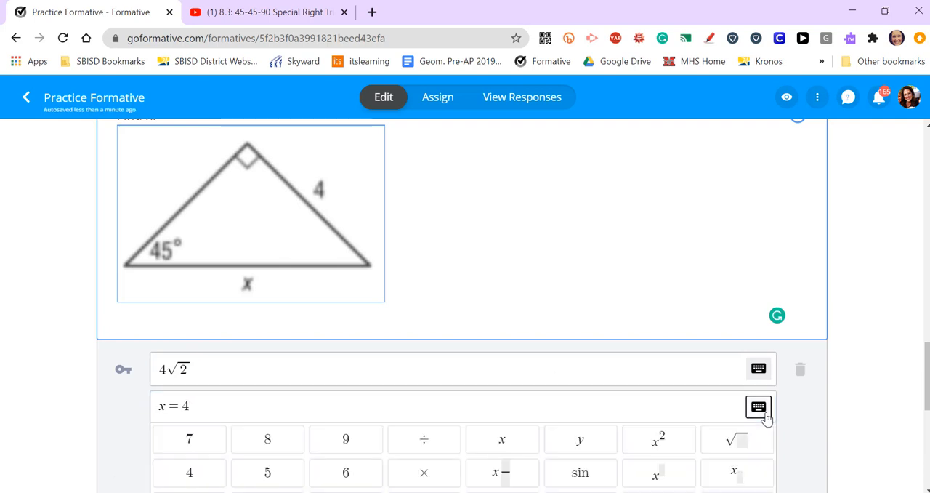
left_click(734, 441)
type("2")
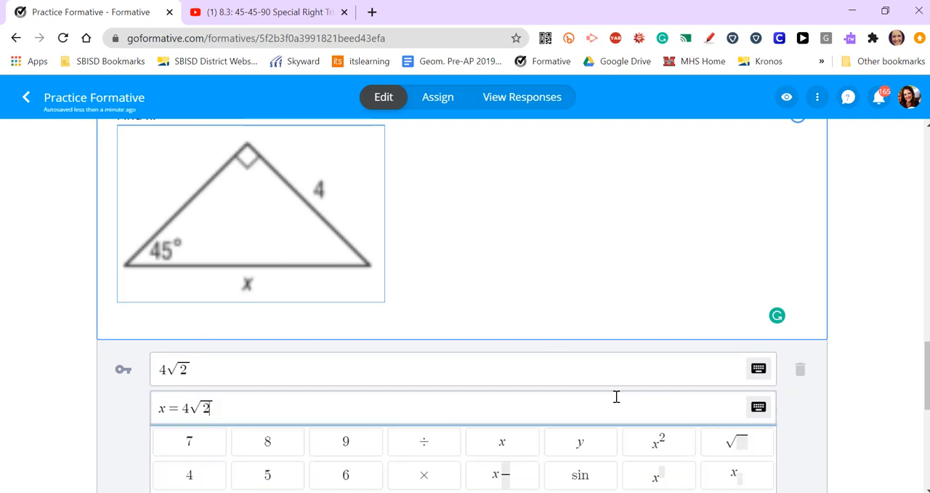
left_click(603, 401)
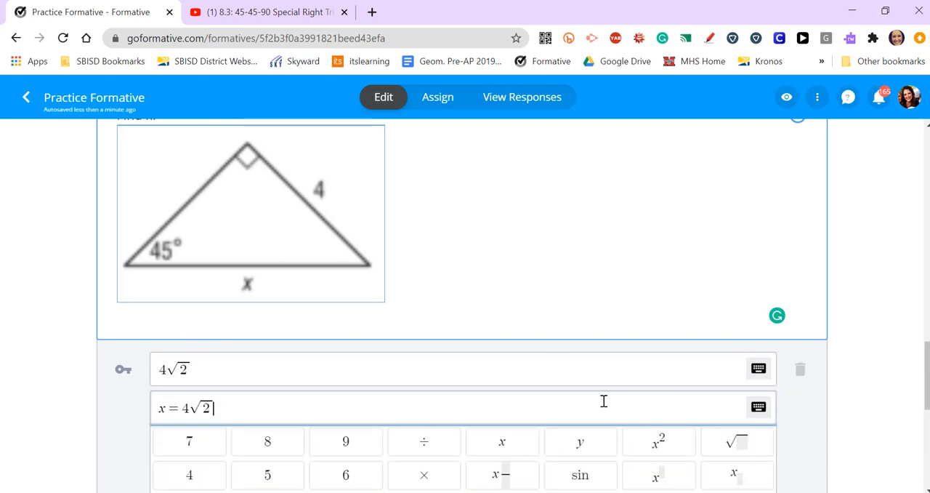
left_click(756, 409)
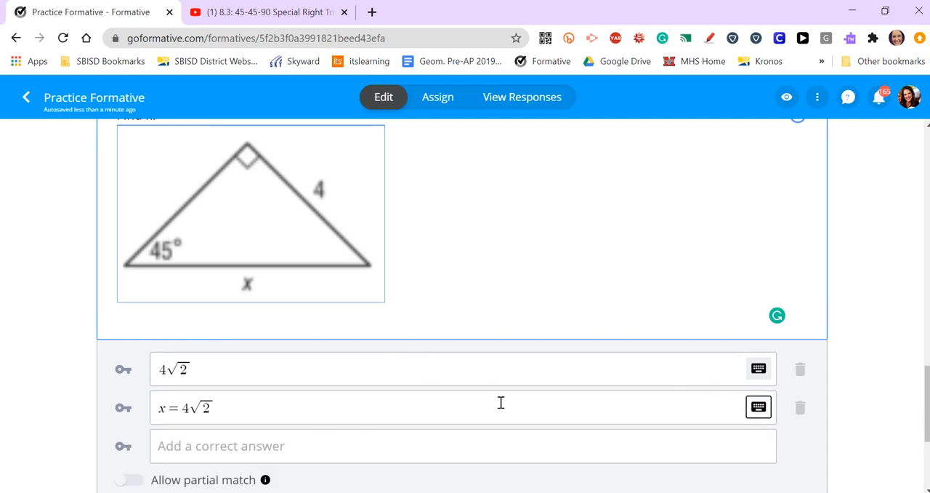
Look over the numeric question and the triangle picture above it, and try to move the question block within the assignment
scroll(501, 402, "up", 1)
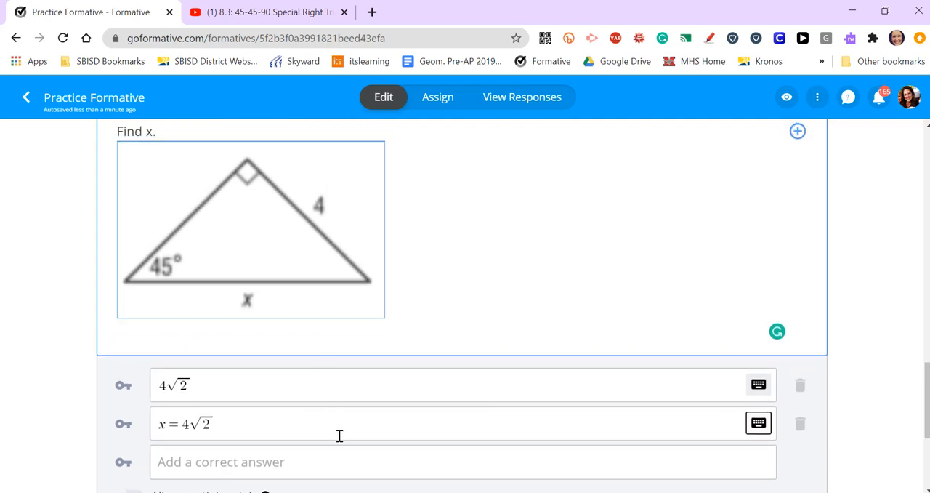
scroll(339, 437, "down", 1)
scroll(386, 437, "down", 2)
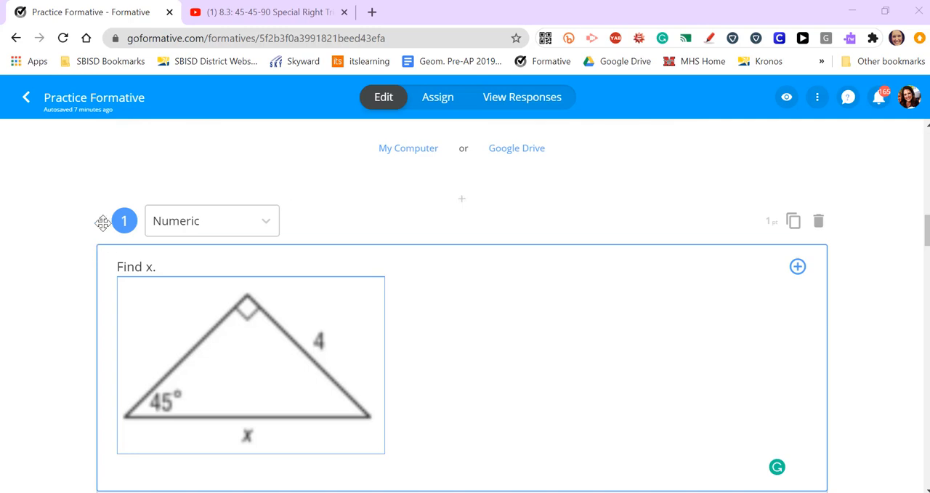
scroll(162, 321, "up", 4)
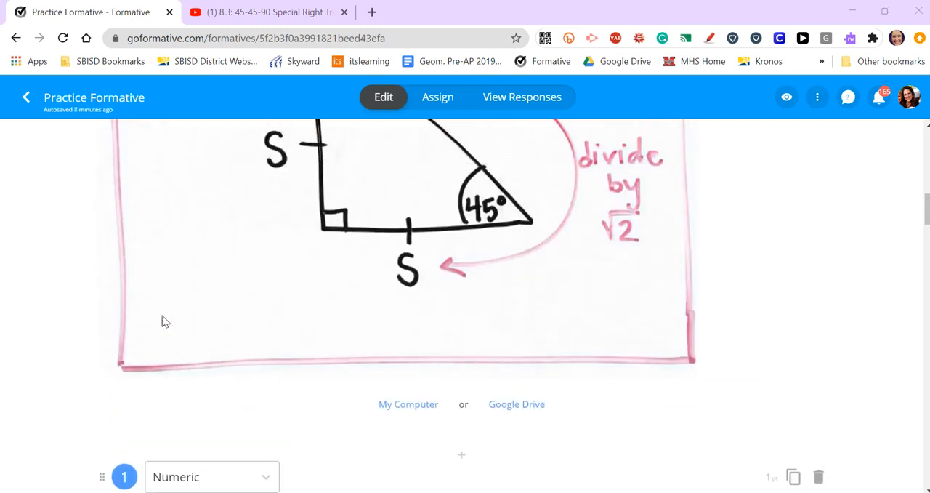
scroll(162, 321, "up", 10)
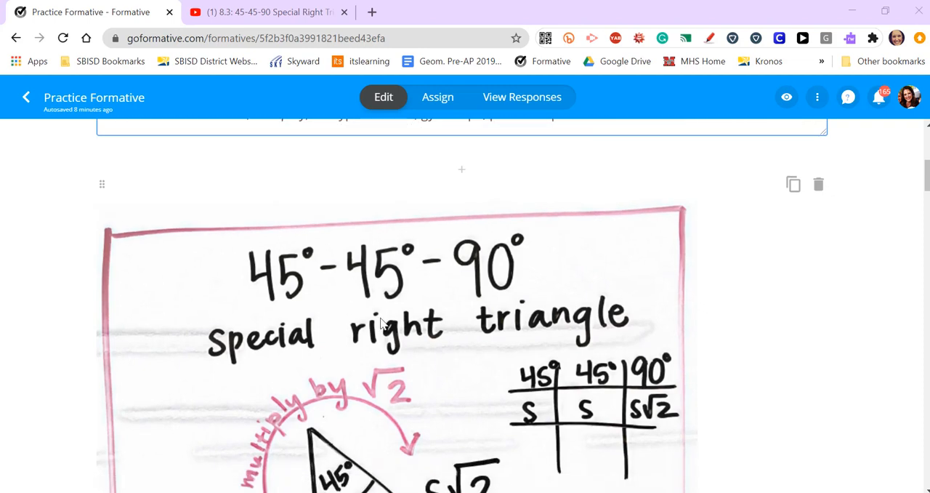
scroll(383, 323, "down", 11)
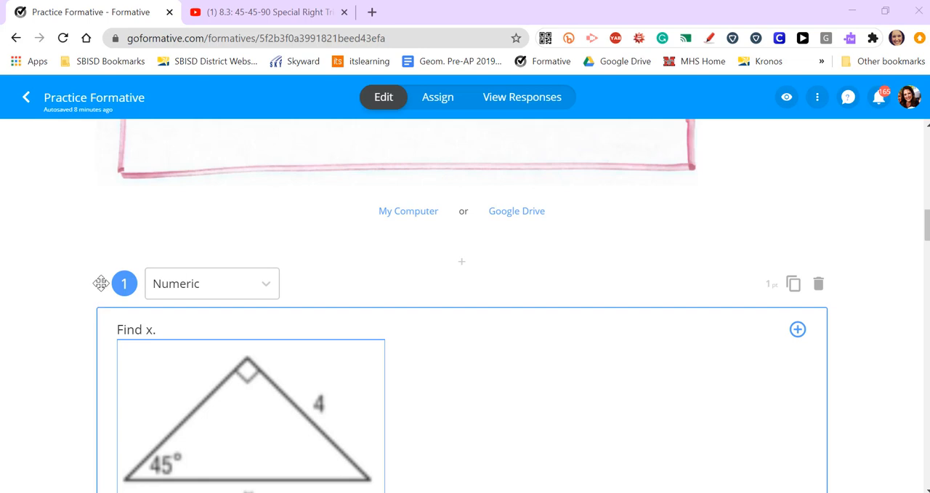
left_click_drag(101, 283, 68, 259)
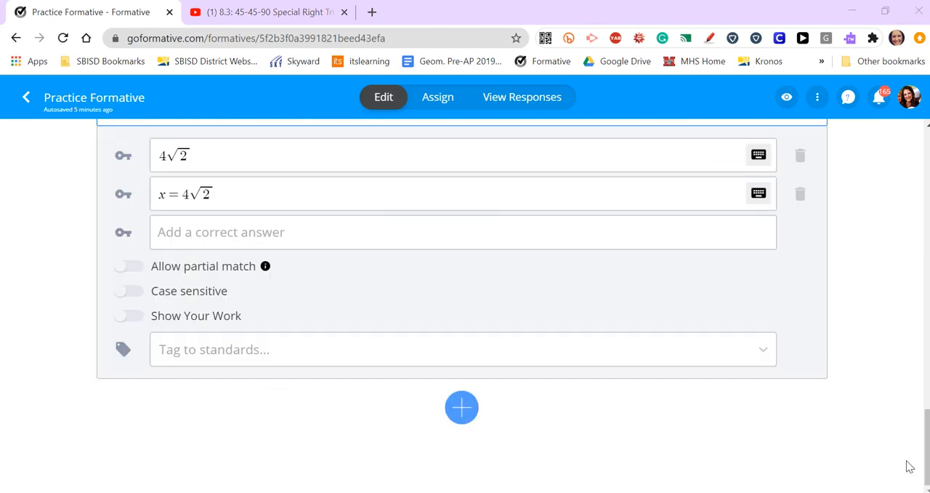
Add an Enhance a PDF/Doc/GoogleDoc block below the numeric question and upload "8.3 Worksheet #3" from the computer
left_click(460, 419)
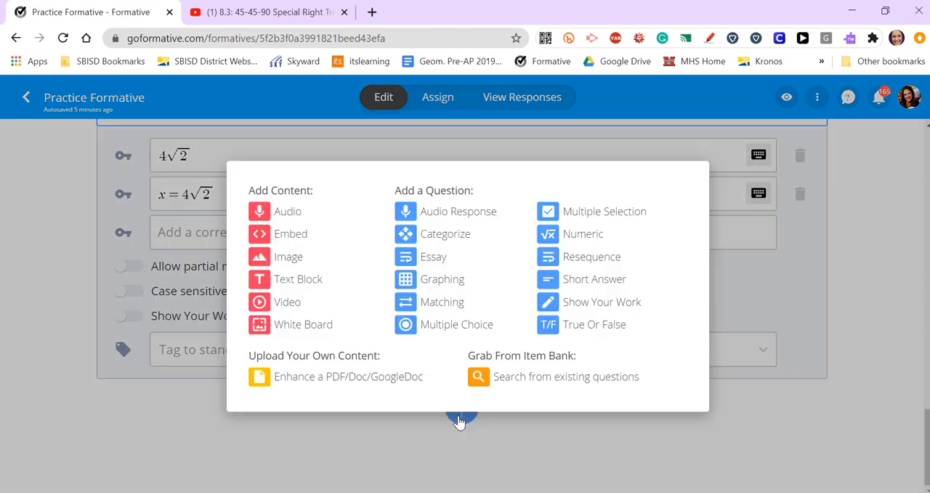
left_click(326, 383)
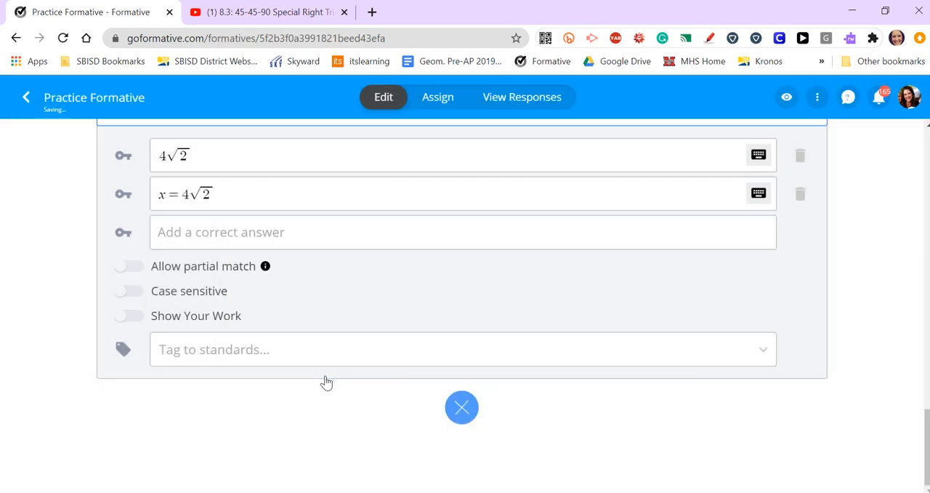
scroll(243, 349, "down", 1)
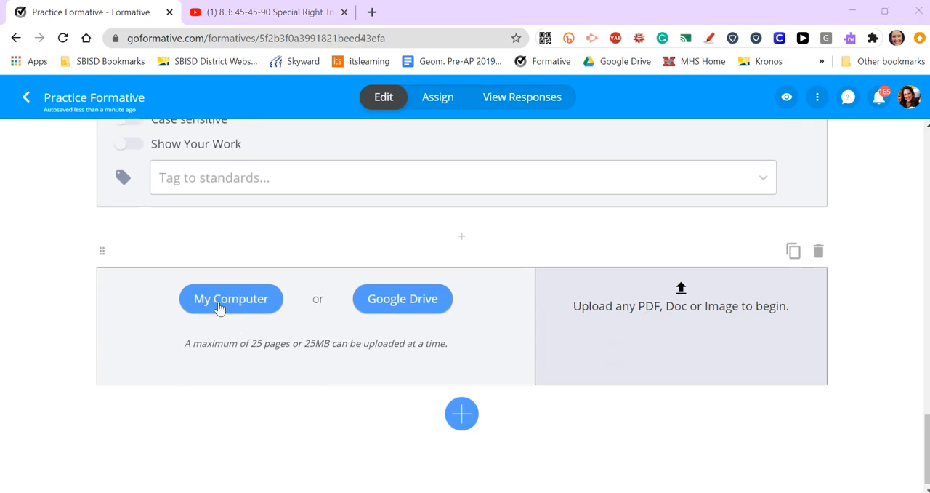
left_click(243, 296)
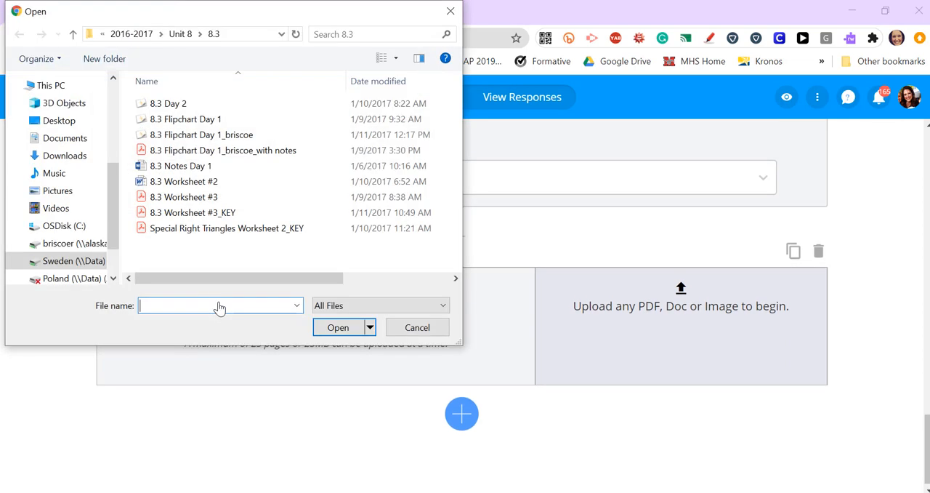
left_click(207, 197)
left_click(343, 328)
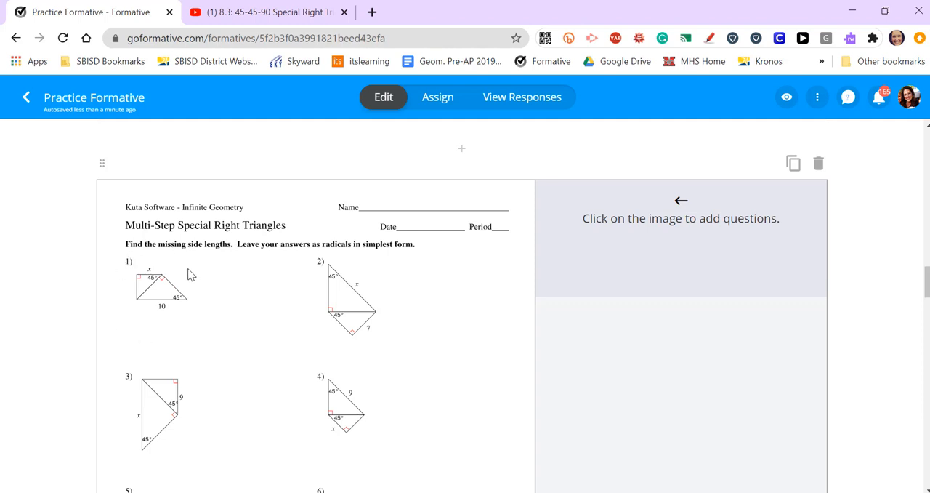
Place a Short Answer question above the side x of worksheet problem 1 with the text "Find x."
left_click(144, 259)
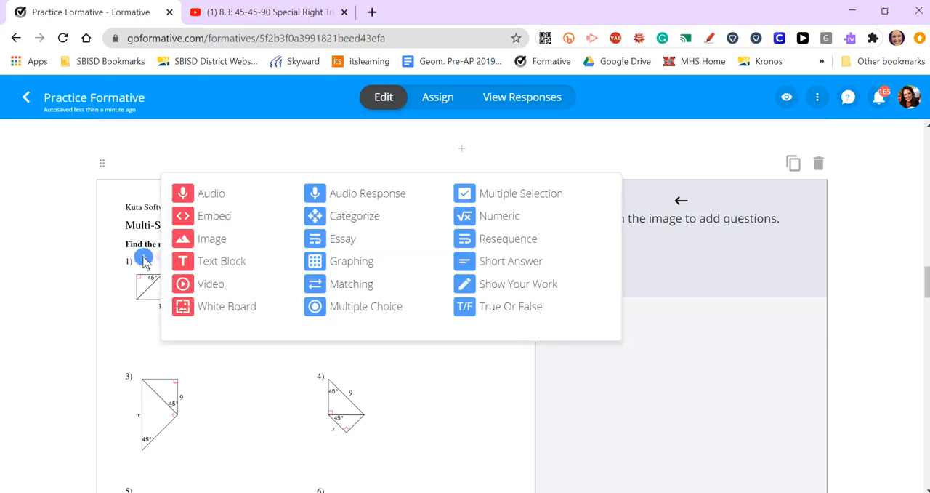
left_click(506, 263)
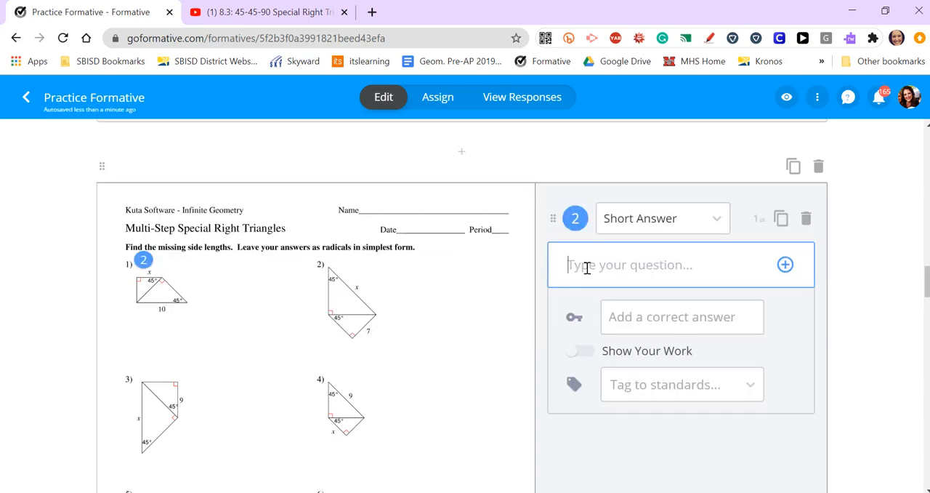
type("Find x.")
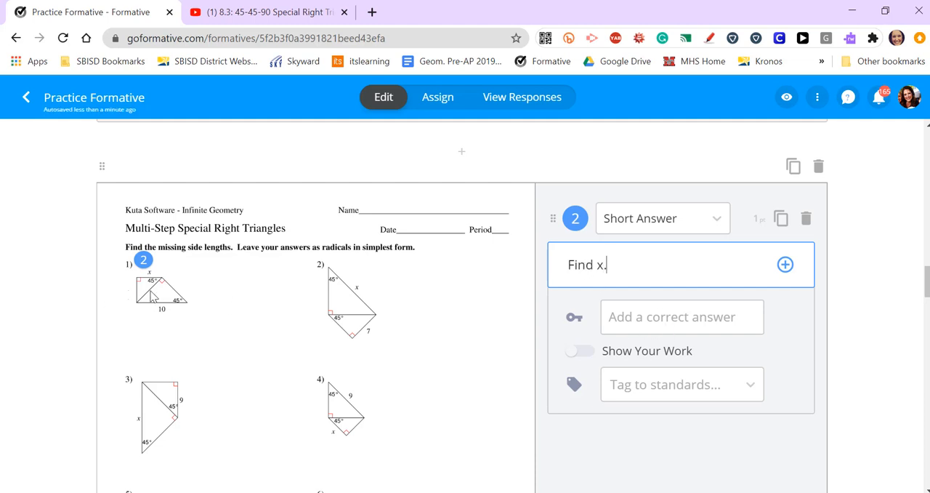
Place a Short Answer question on the inner diagonal of worksheet problem 1 with the text "Find the length of the side."
left_click(153, 296)
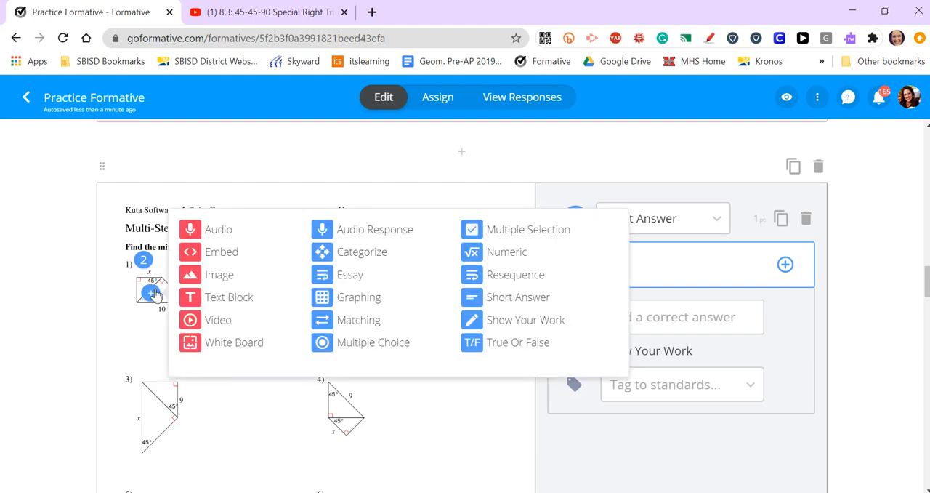
left_click(526, 303)
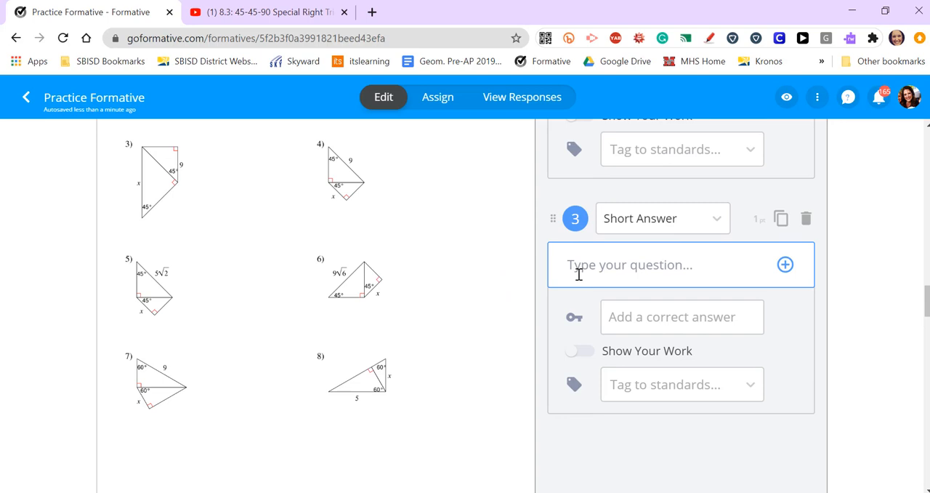
type("Find the length")
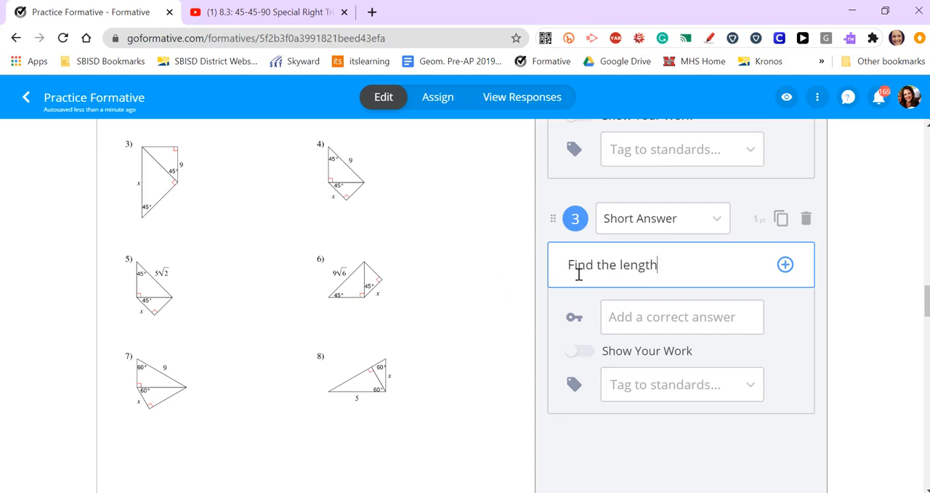
type(" of the side.")
Place another Short Answer question beside the vertical left side of worksheet problem 1 with the text "Find the length of the side."
scroll(357, 305, "up", 1)
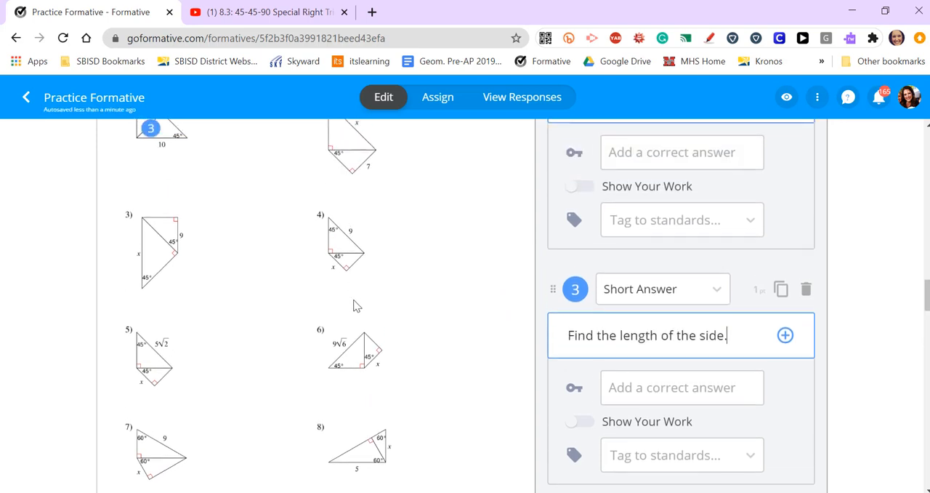
scroll(356, 305, "up", 1)
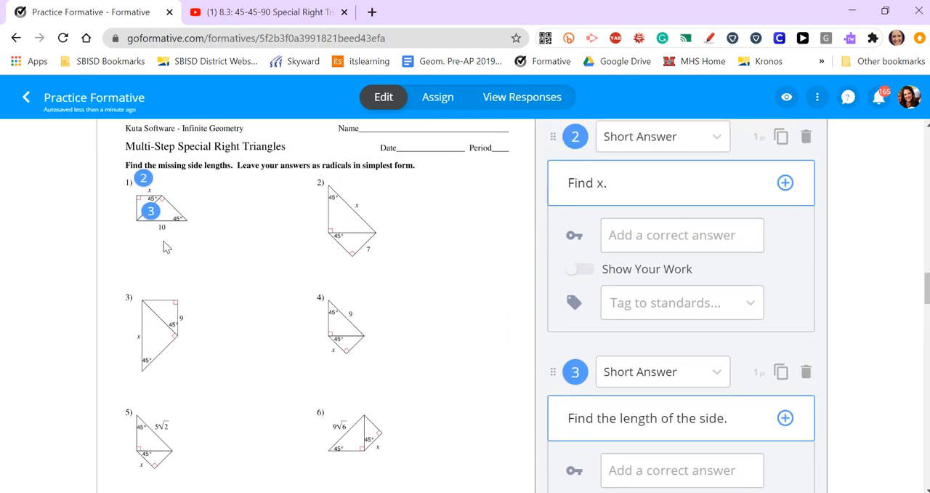
left_click(128, 207)
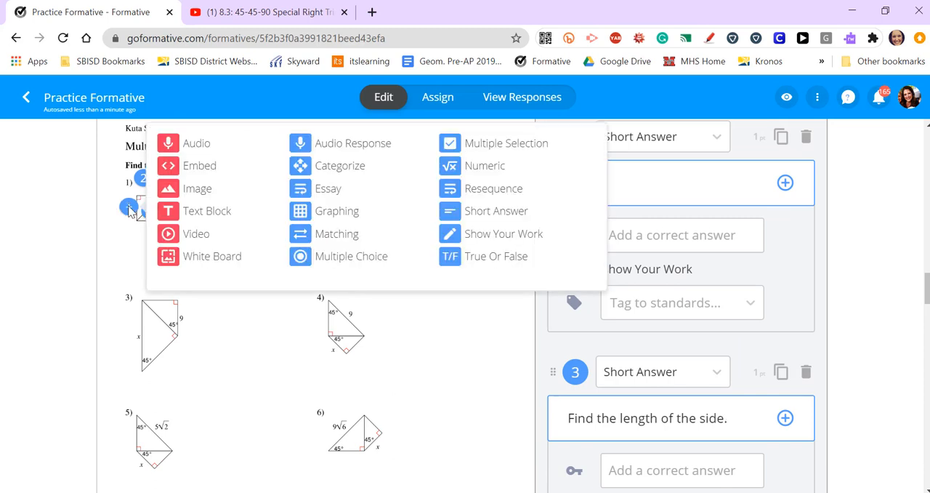
left_click(490, 212)
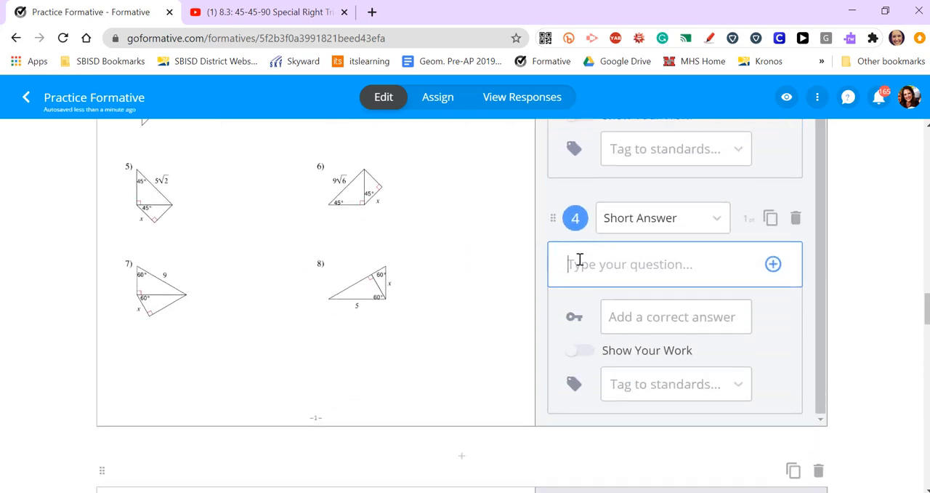
type("Find the length of the side.")
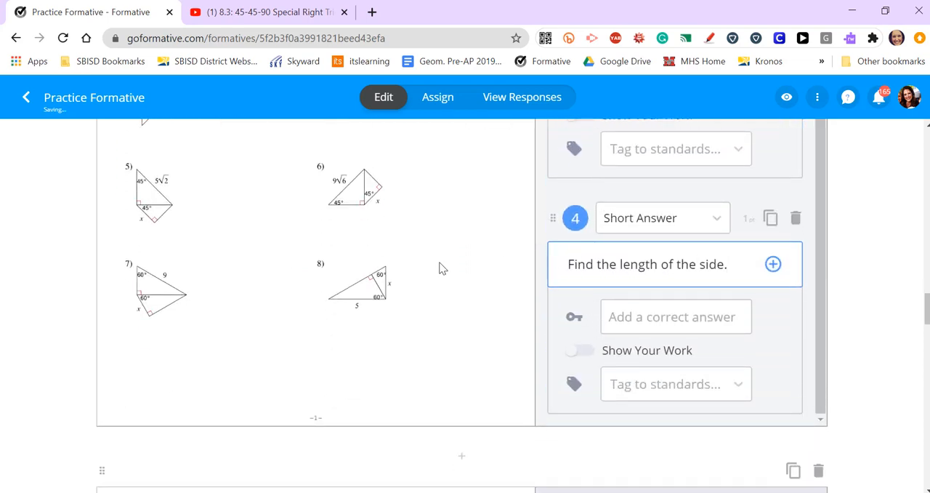
Add a Numeric question to worksheet problem 2, position its marker beside the side x, and enter the text "Find x."
scroll(381, 282, "up", 4)
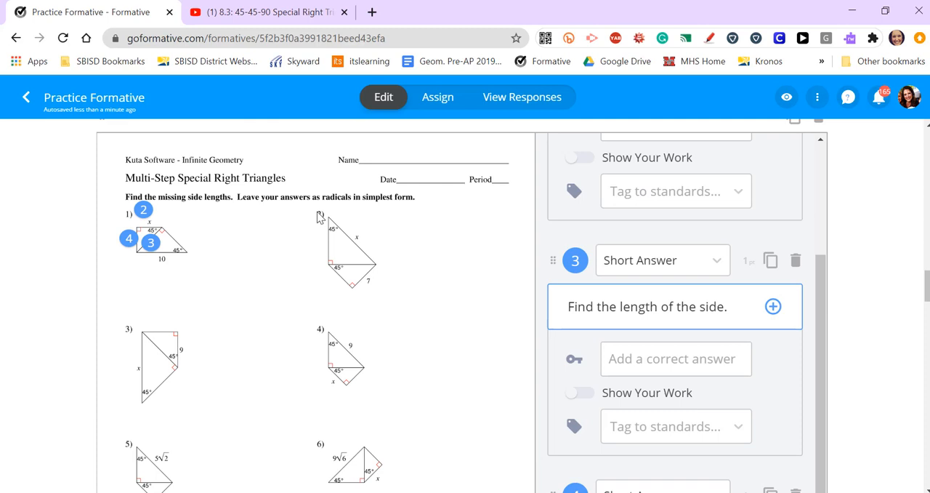
left_click(318, 214)
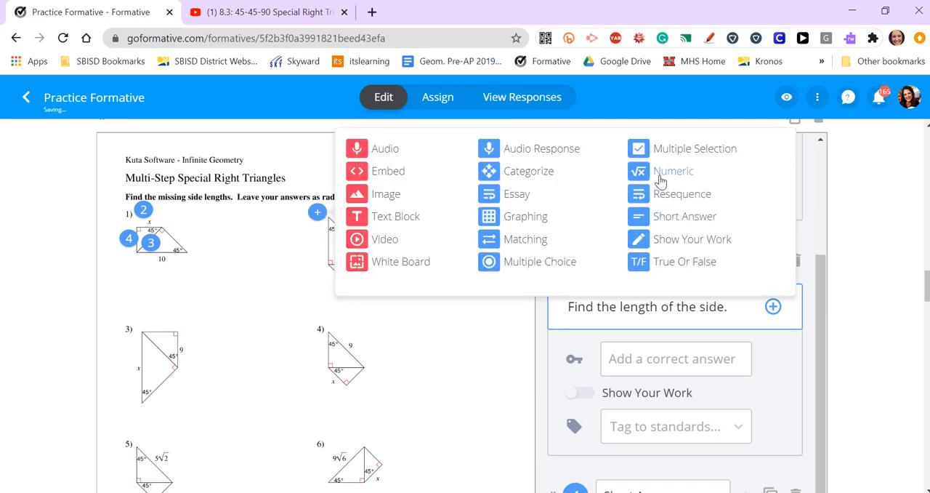
left_click(660, 181)
scroll(482, 249, "up", 3)
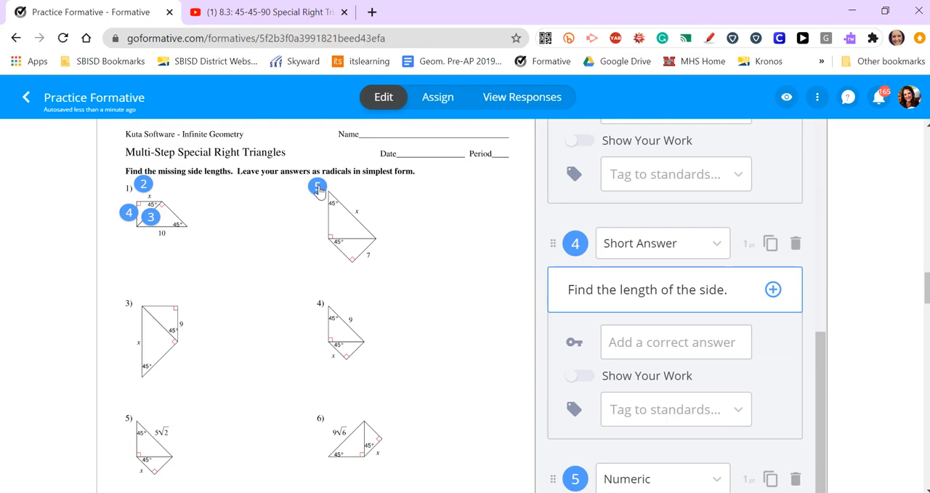
mouse_move(318, 189)
left_mouse_down()
mouse_move(368, 198)
mouse_move(374, 208)
left_mouse_up()
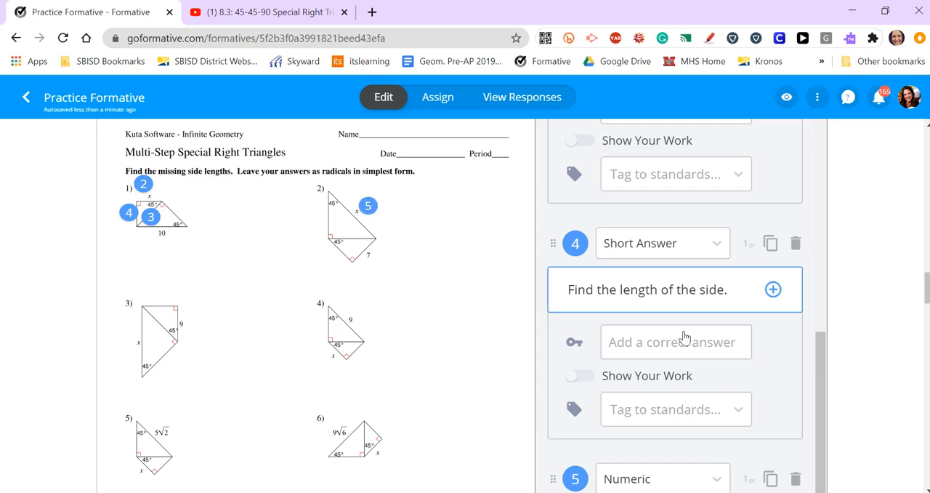
scroll(683, 335, "down", 1)
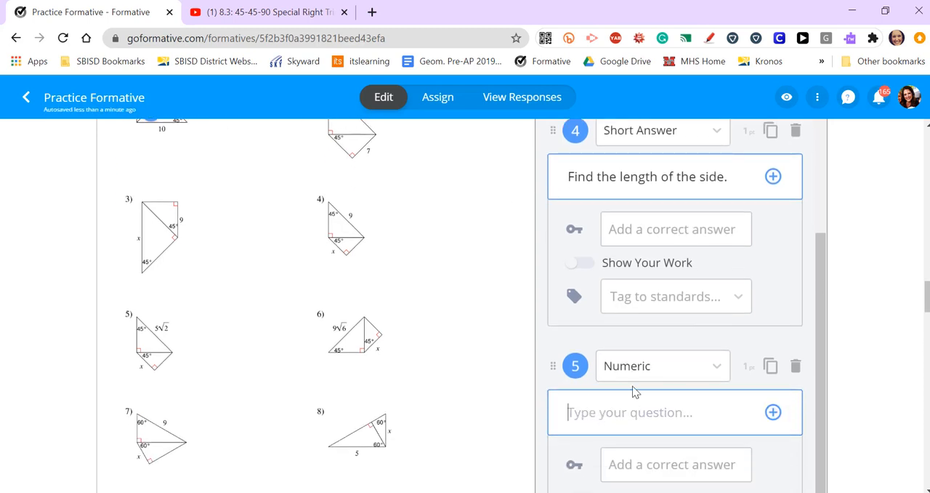
type("Find x.")
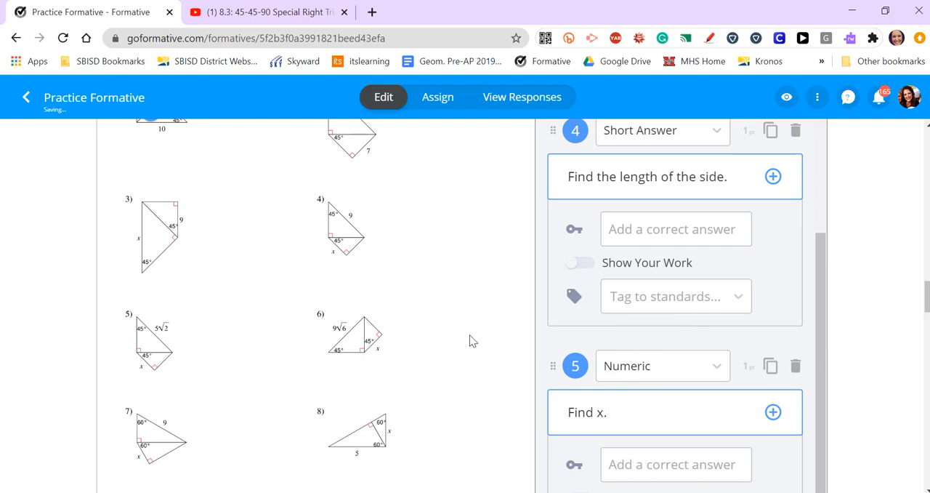
Place a Short Answer question beside the vertical side x of worksheet problem 3 with the text "Find x."
scroll(469, 334, "up", 2)
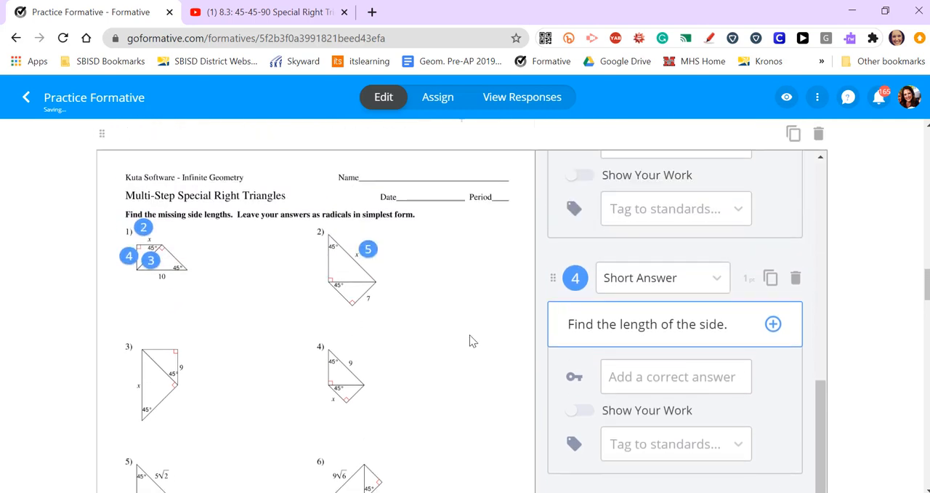
left_click(128, 385)
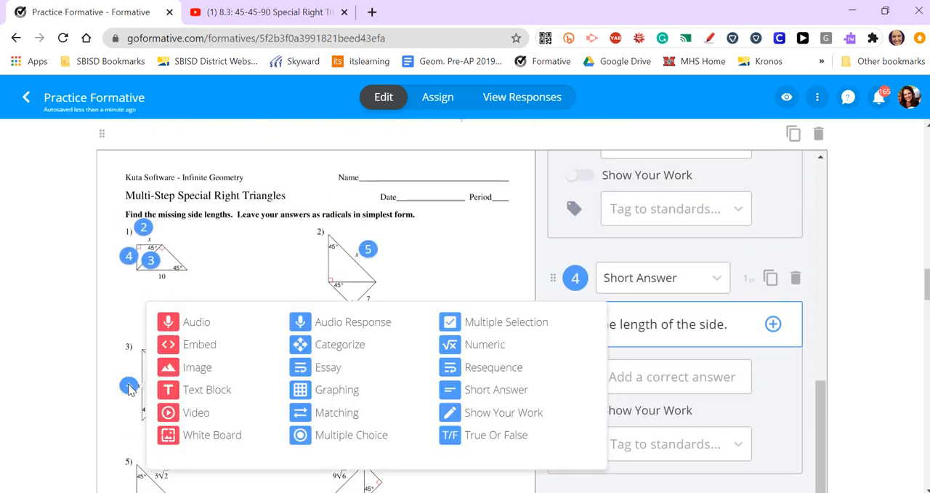
left_click(485, 393)
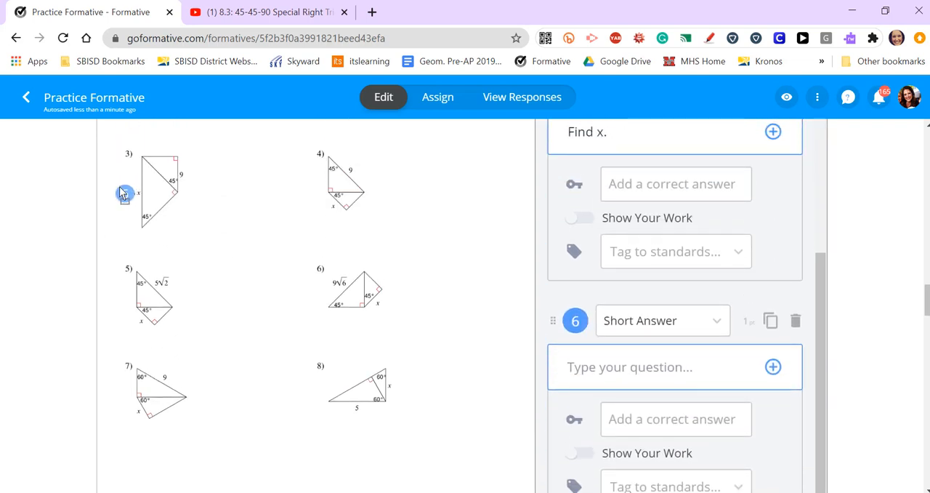
left_click(121, 190)
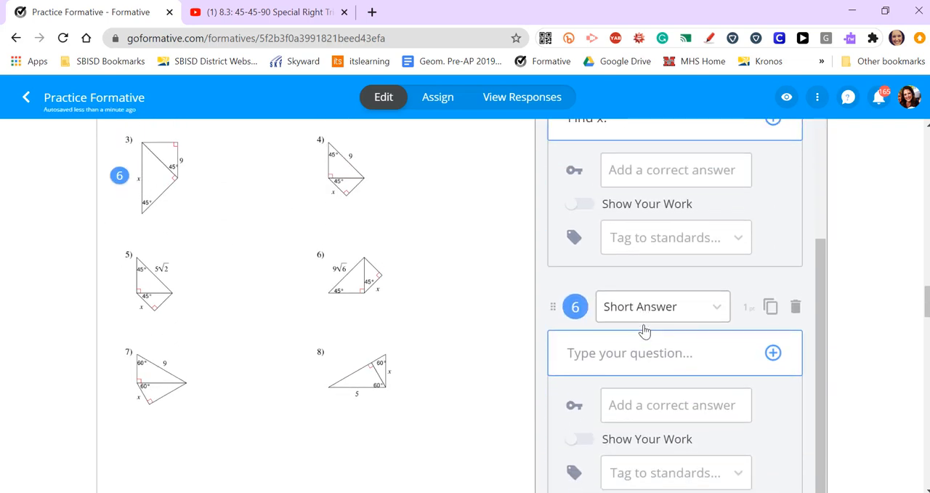
left_click(592, 357)
type("Find")
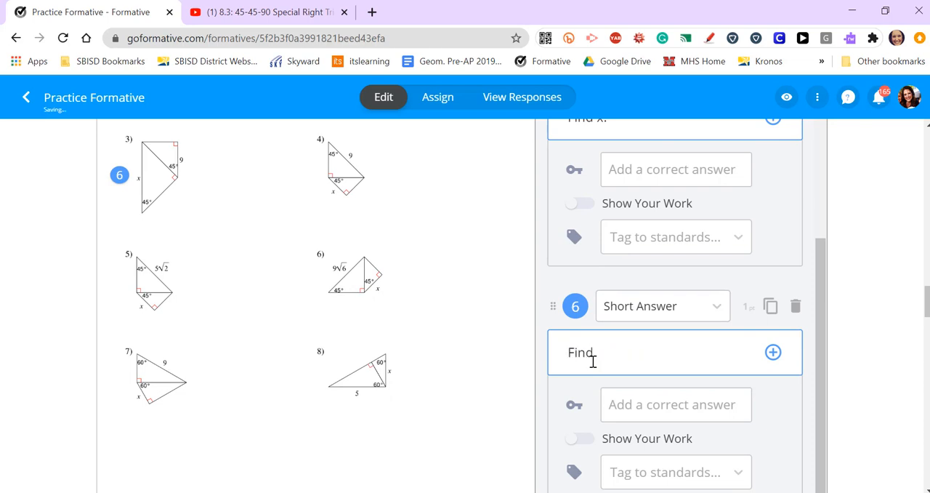
type(" x.")
Move question markers 2, 3, 4, 5 and 6 next to the numbers of worksheet problems 1, 2, 3, 4 and 5 respectively
scroll(632, 347, "up", 10)
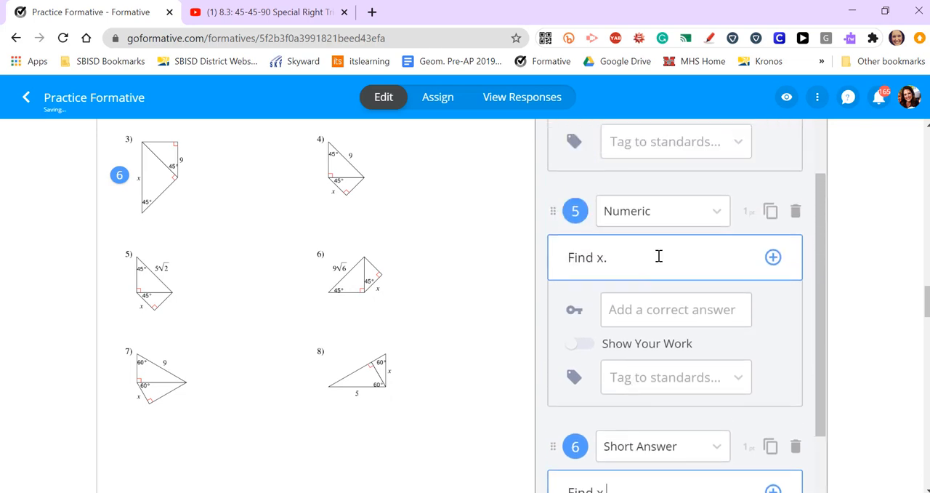
scroll(694, 290, "up", 5)
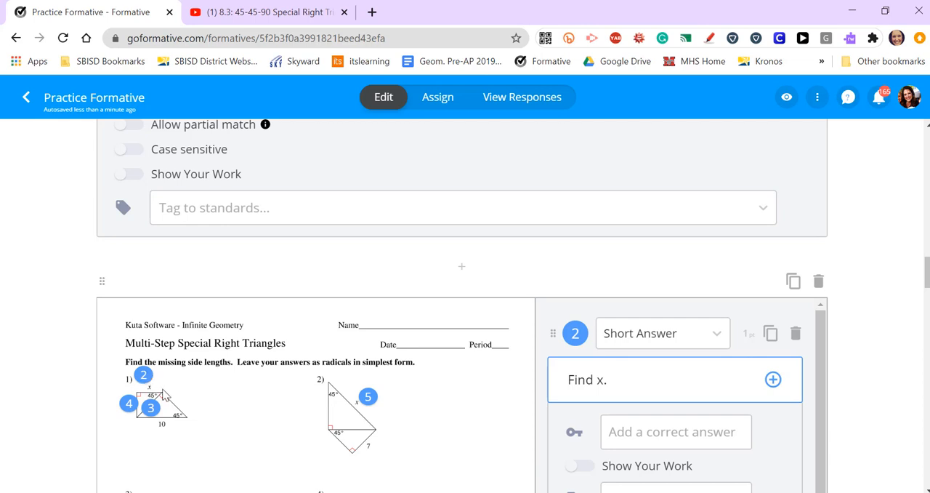
scroll(240, 427, "down", 1)
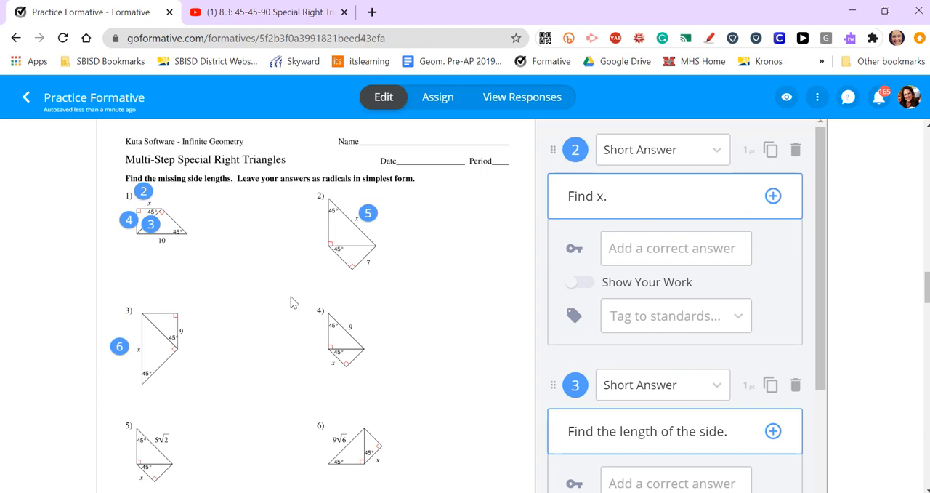
scroll(333, 437, "up", 1)
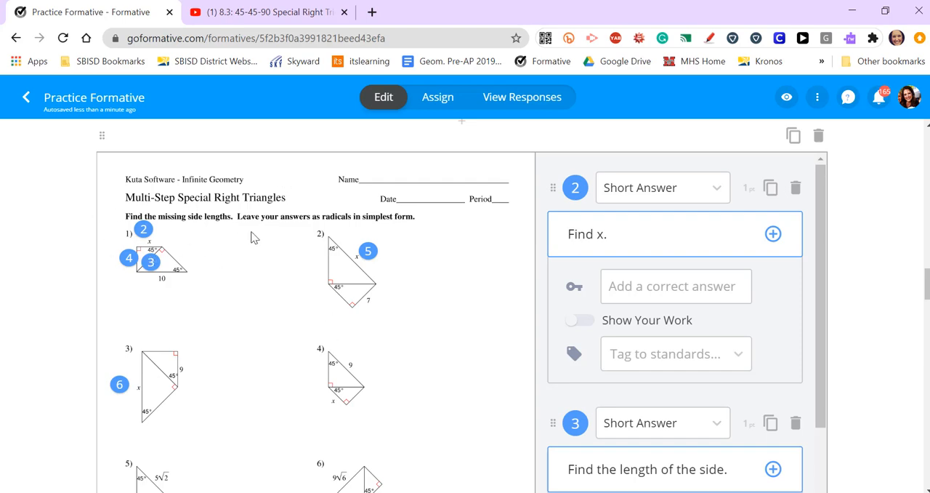
scroll(333, 374, "down", 3)
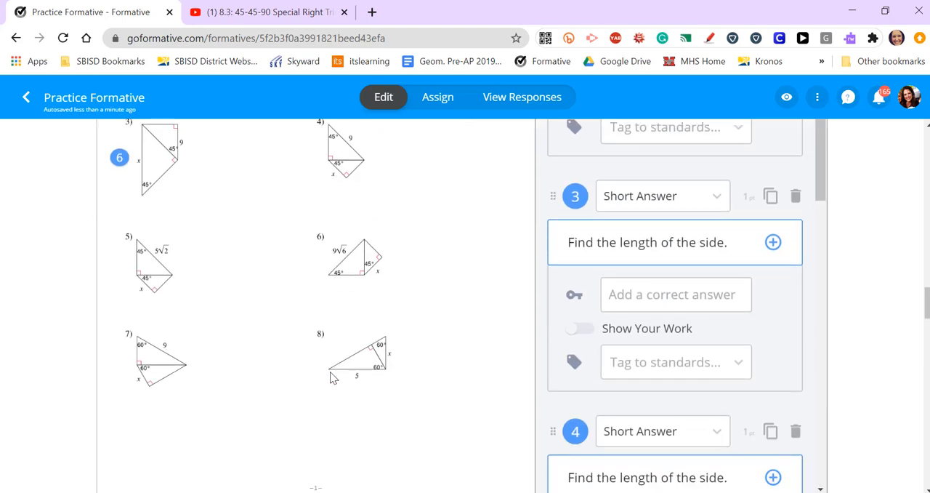
scroll(309, 412, "up", 2)
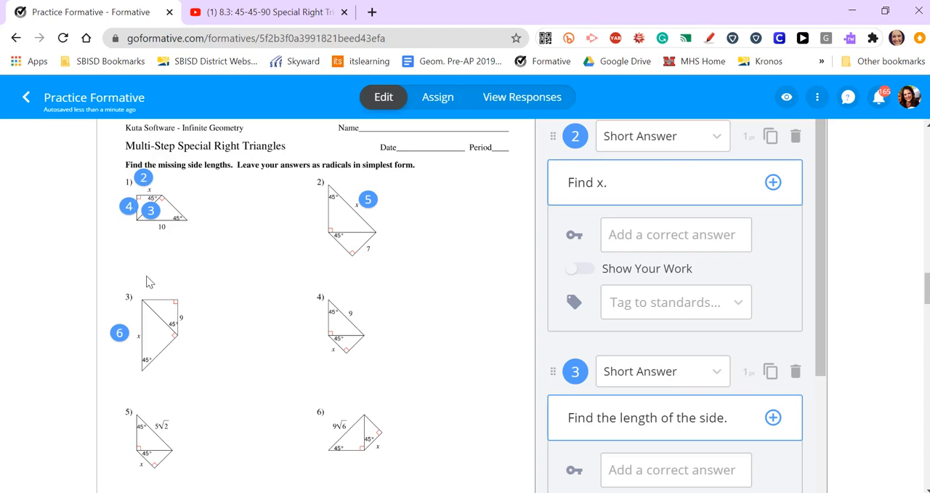
left_click_drag(143, 178, 123, 180)
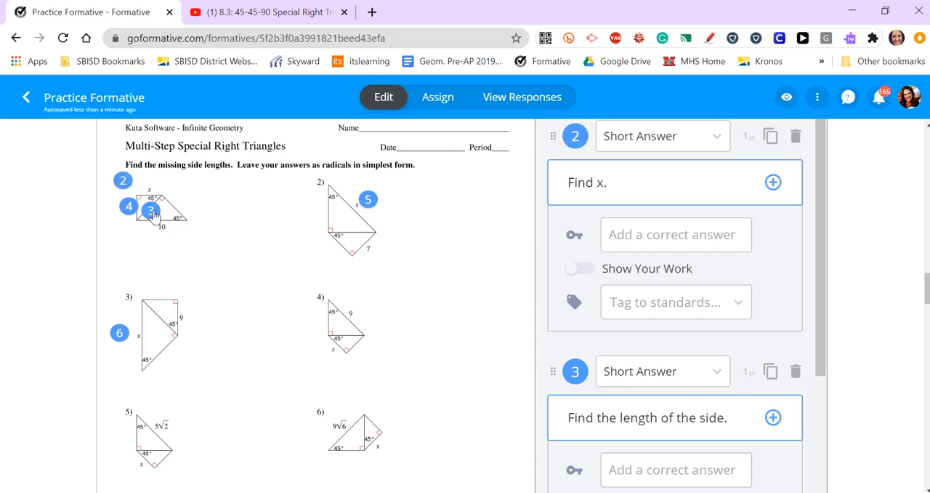
mouse_move(150, 210)
left_mouse_down()
mouse_move(276, 173)
mouse_move(324, 183)
mouse_move(314, 178)
left_mouse_up()
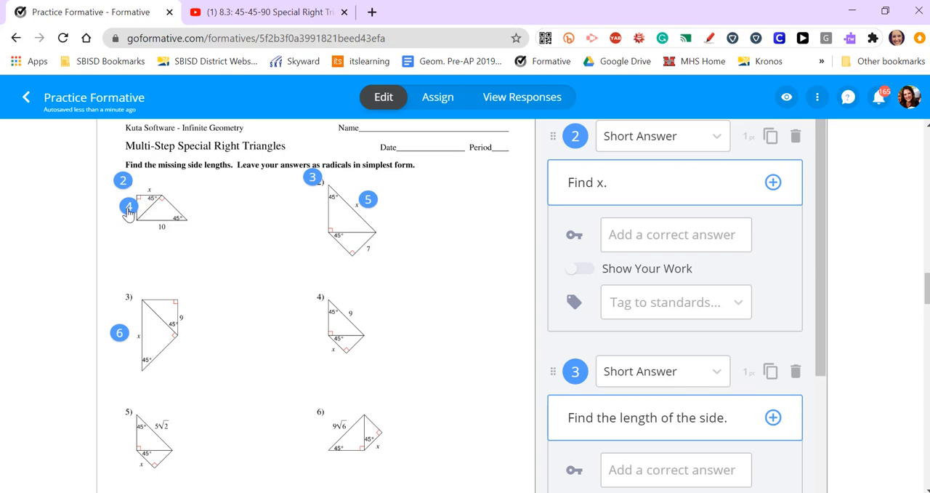
left_click_drag(128, 210, 123, 294)
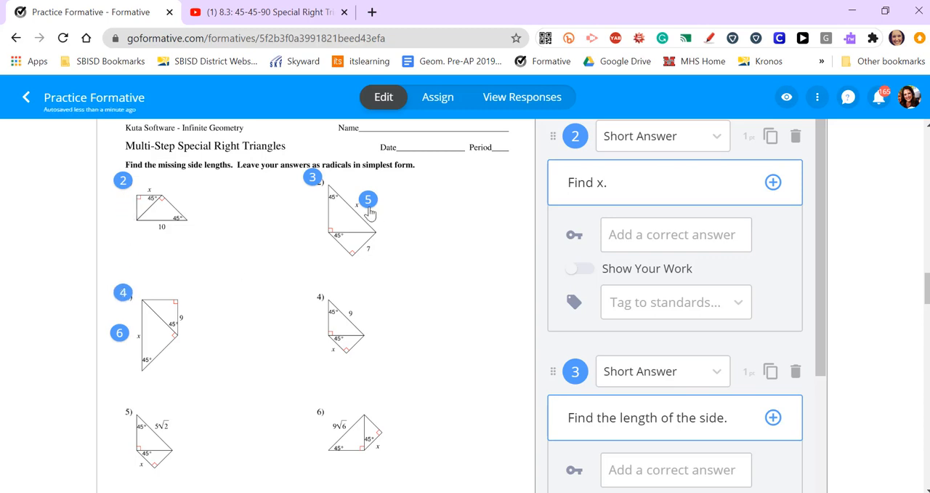
mouse_move(370, 211)
left_mouse_down()
mouse_move(324, 305)
mouse_move(316, 299)
left_mouse_up()
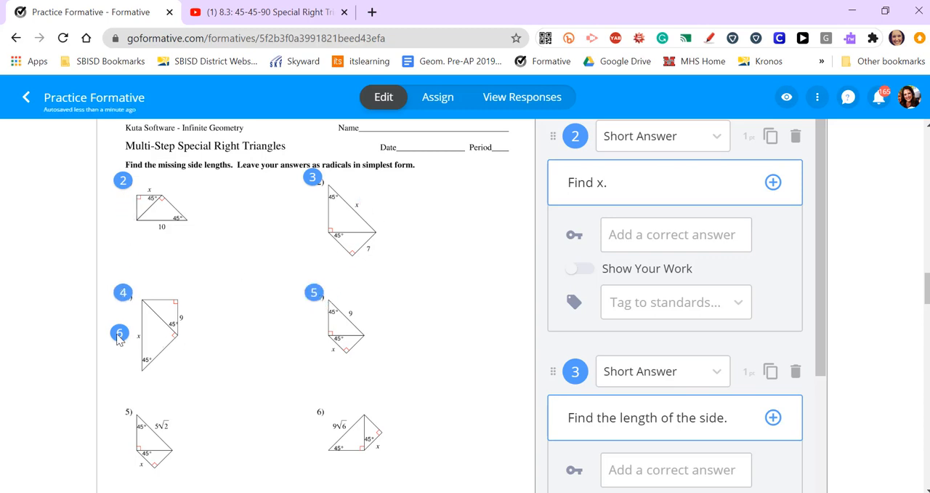
mouse_move(120, 338)
left_mouse_down()
mouse_move(129, 420)
mouse_move(120, 407)
left_mouse_up()
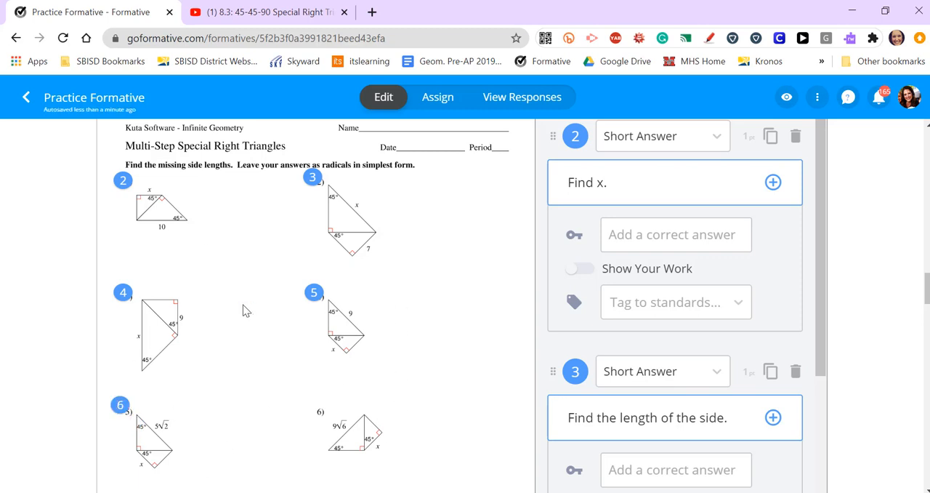